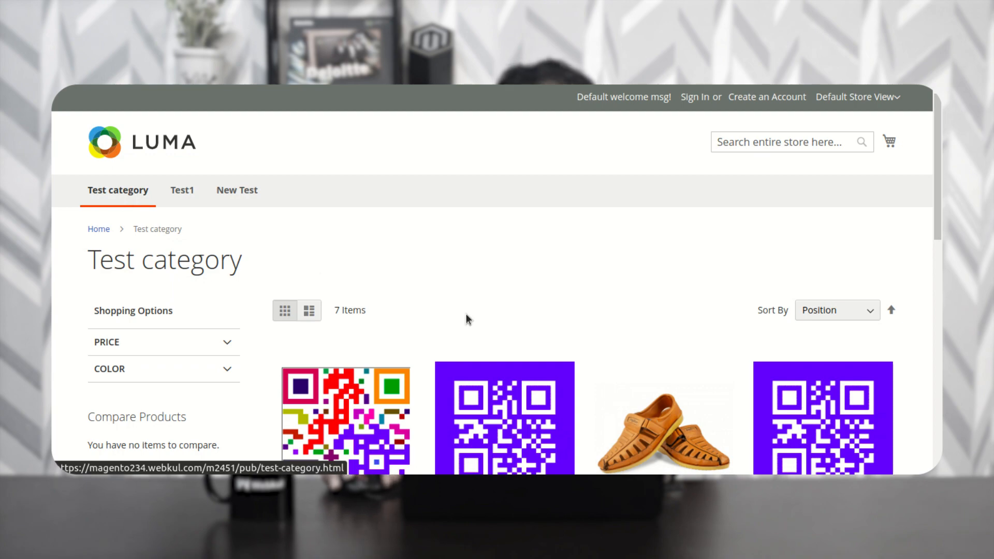
# - Scroll down through the seven Test category products and back up to the header
pyautogui.scroll(-1, 504, 318)
pyautogui.scroll(-2, 496, 353)
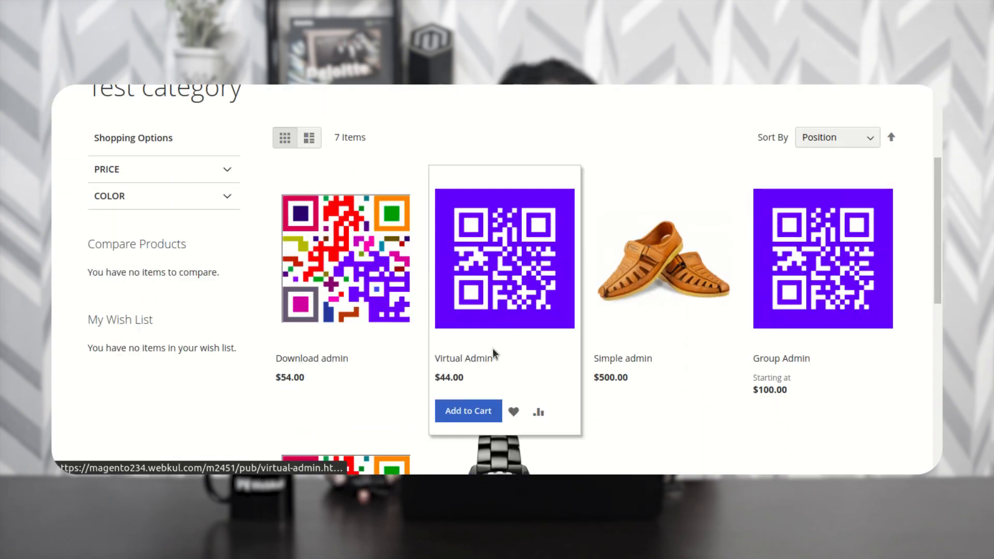
pyautogui.scroll(-1, 495, 354)
pyautogui.scroll(-2, 513, 342)
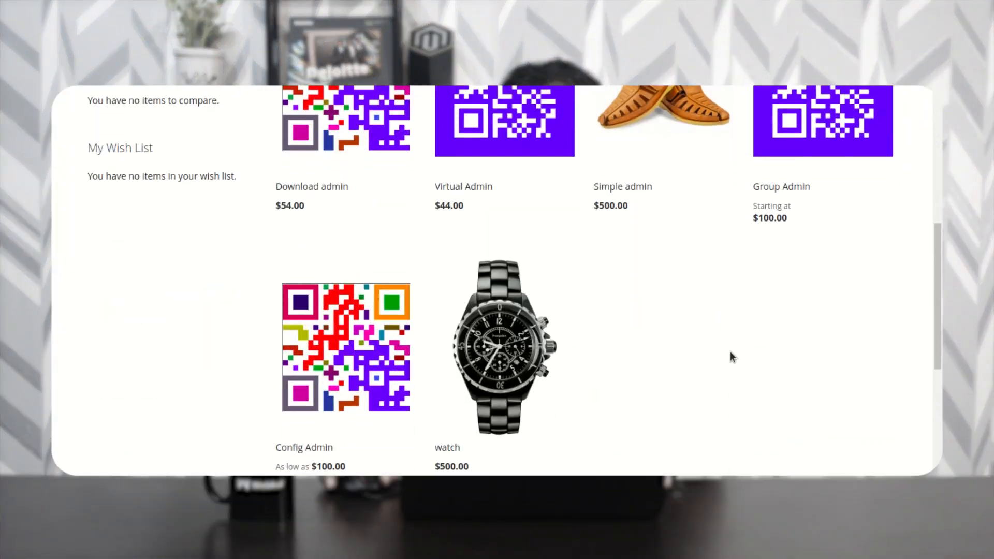
pyautogui.scroll(5, 633, 329)
pyautogui.scroll(1, 636, 332)
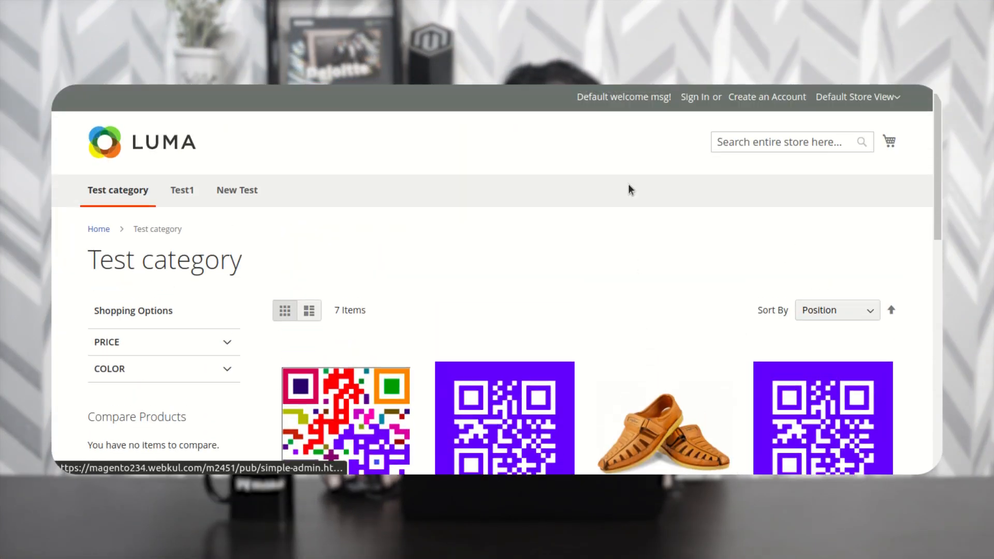
# - Sign in on the Customer Login page as the demo customer using the saved email and password
pyautogui.click(695, 97)
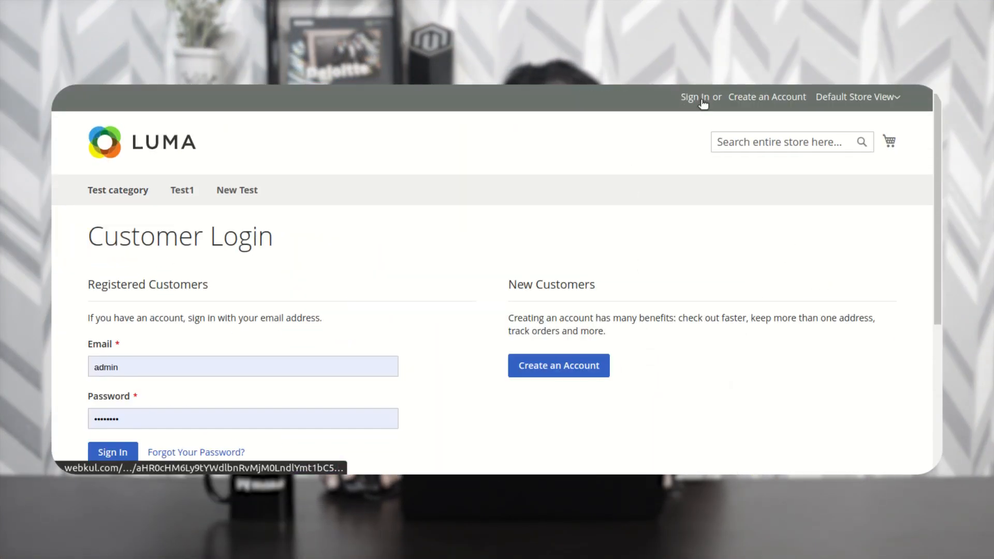
pyautogui.scroll(-2, 219, 337)
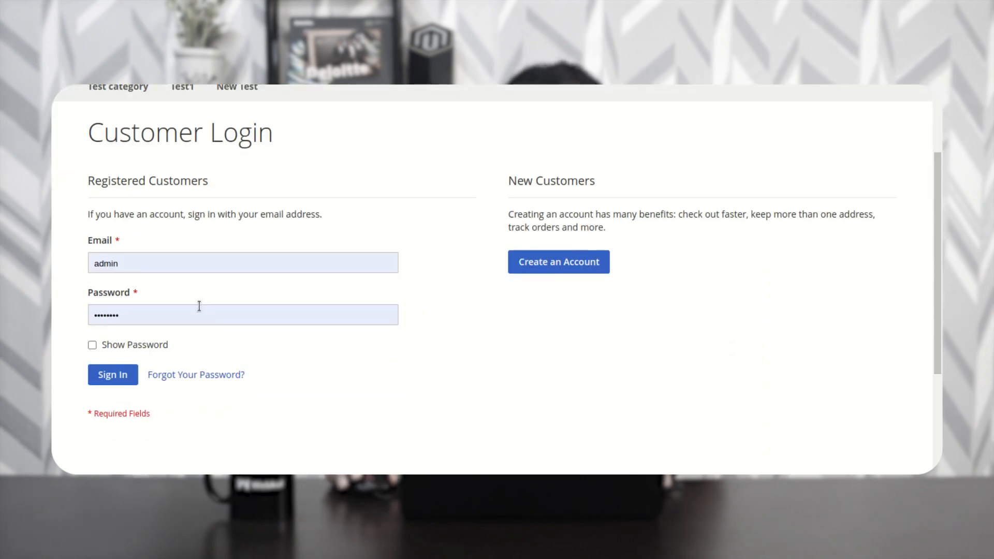
pyautogui.click(175, 269)
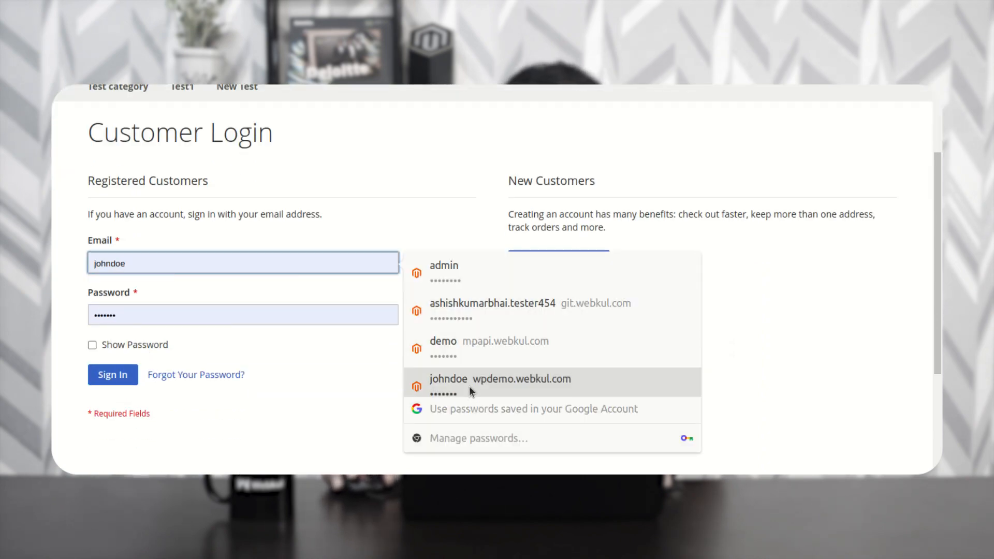
pyautogui.scroll(-2, 329, 287)
pyautogui.scroll(1, 166, 244)
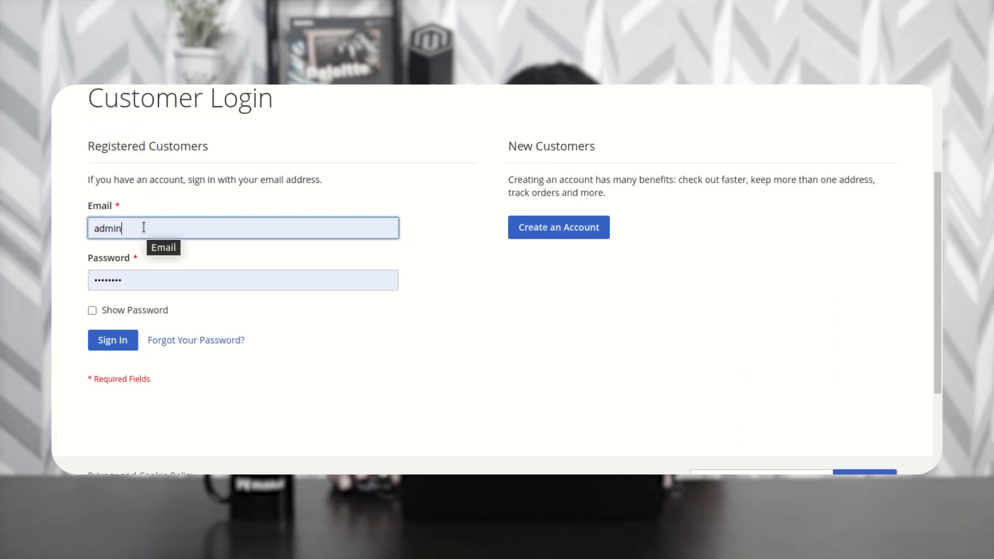
pyautogui.click(205, 229)
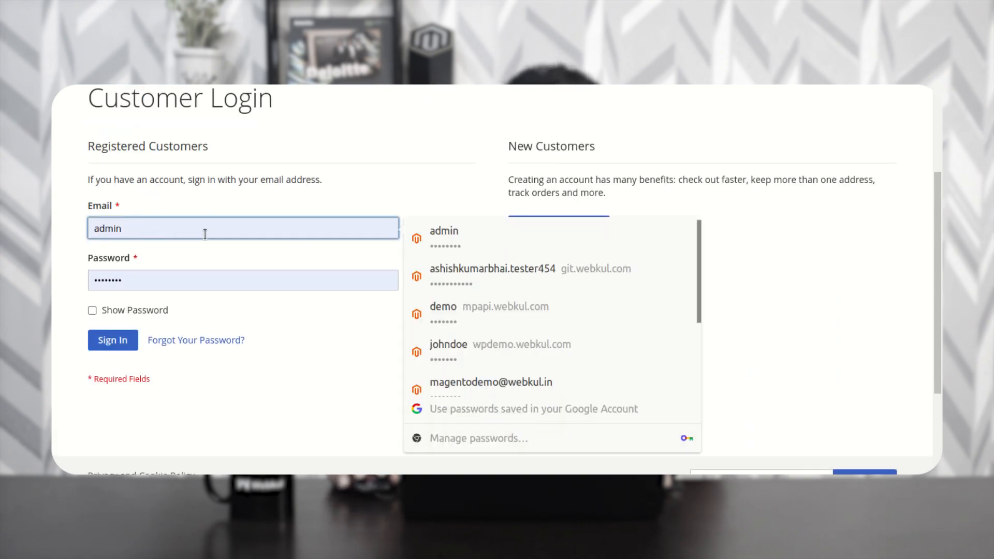
pyautogui.click(509, 383)
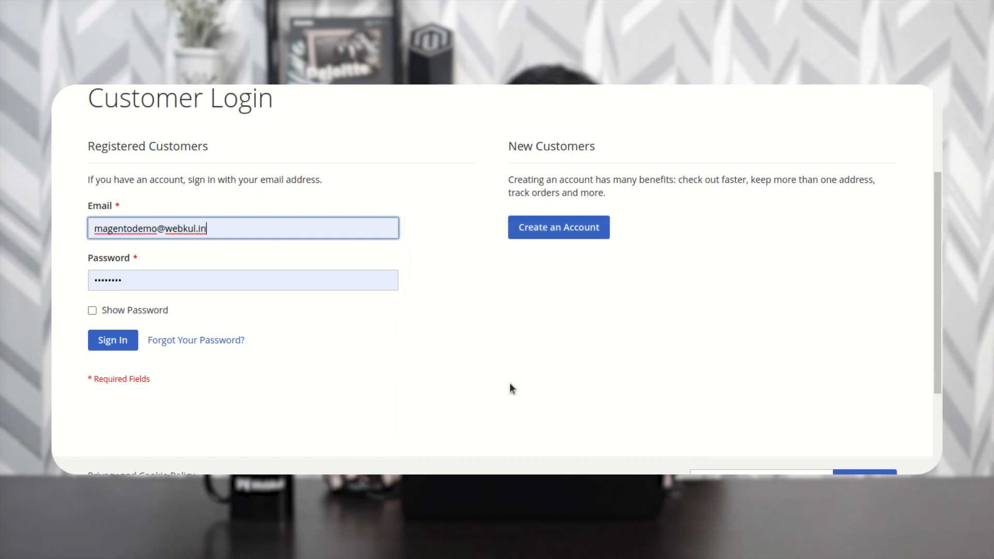
pyautogui.click(125, 342)
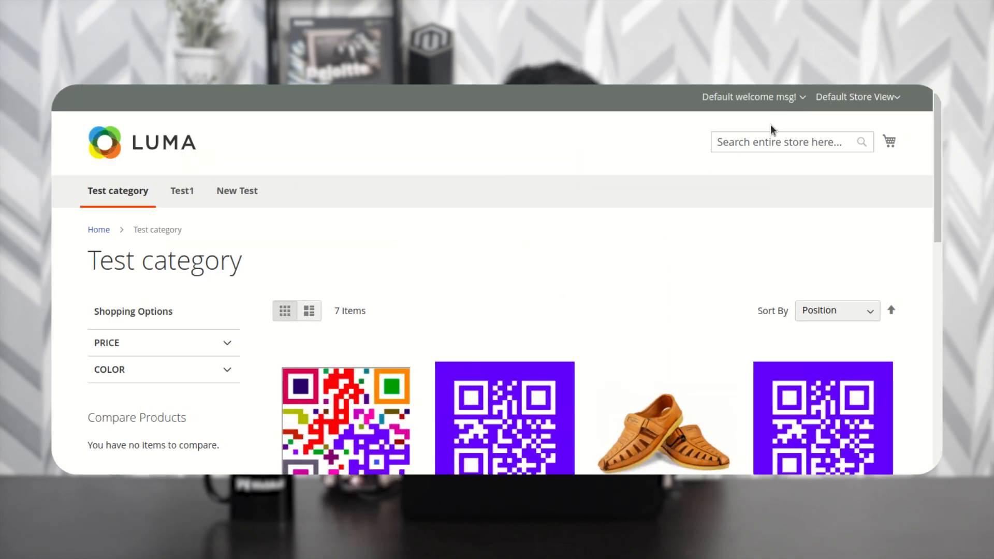
pyautogui.moveTo(706, 97); pyautogui.dragTo(777, 96)
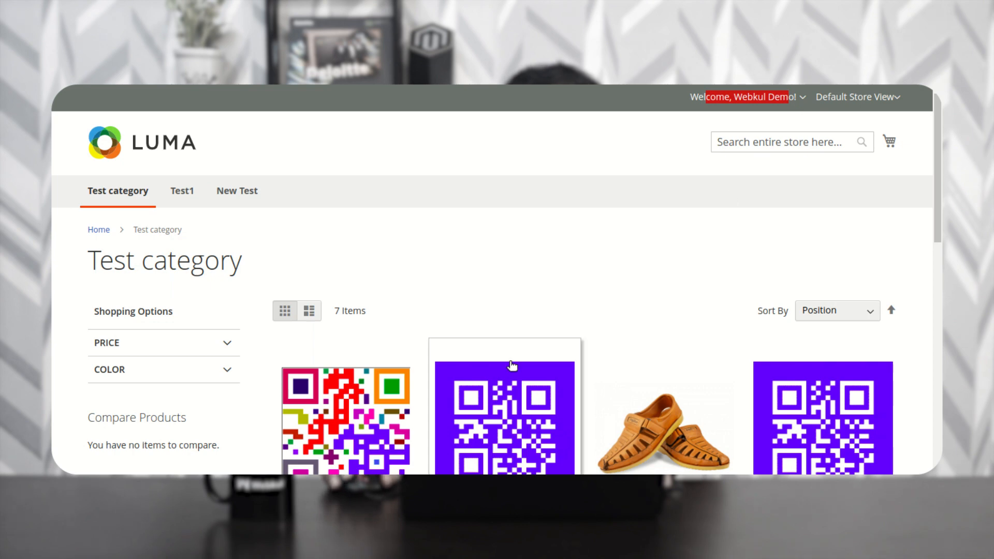
pyautogui.scroll(-8, 512, 366)
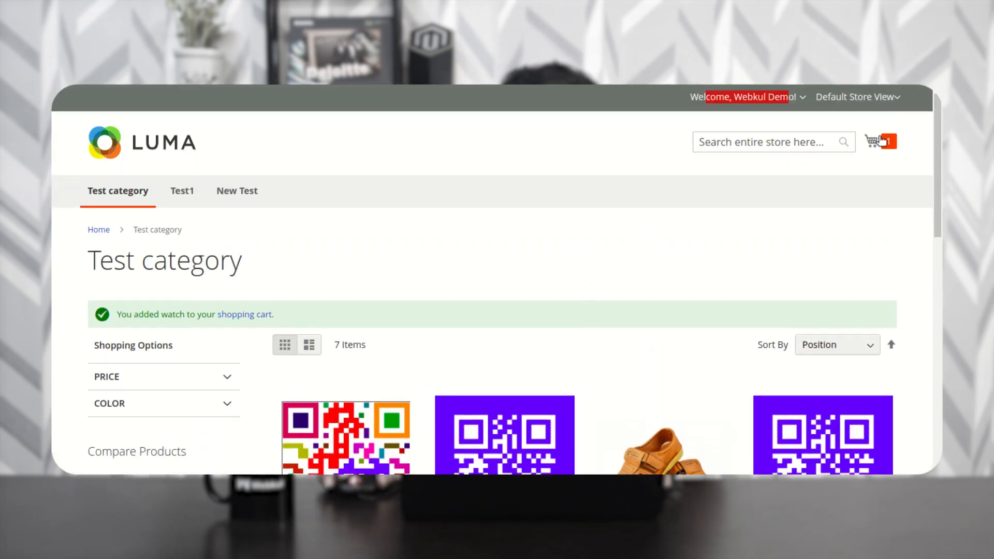
# - Proceed to checkout with the watch from the minicart, keeping Flat Rate shipping
pyautogui.click(876, 141)
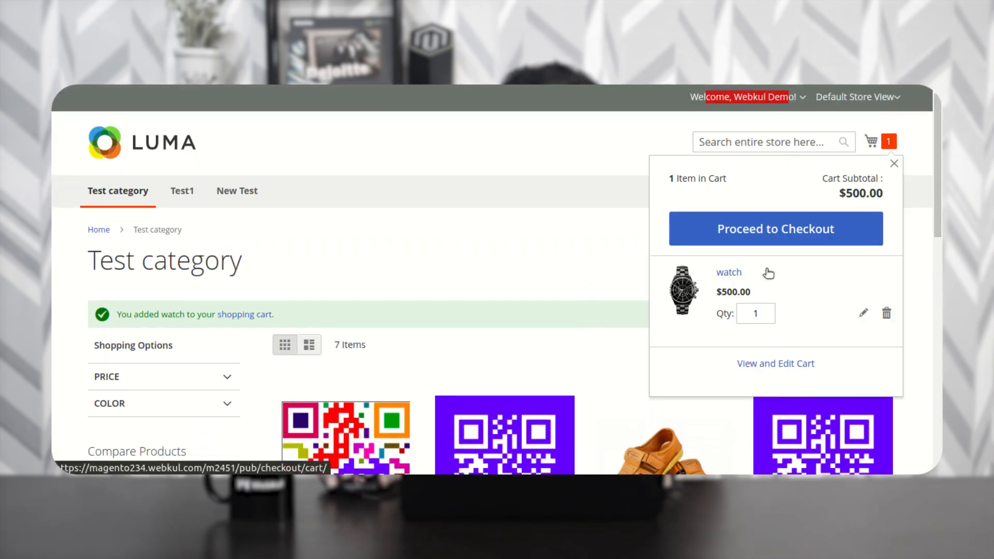
pyautogui.click(777, 229)
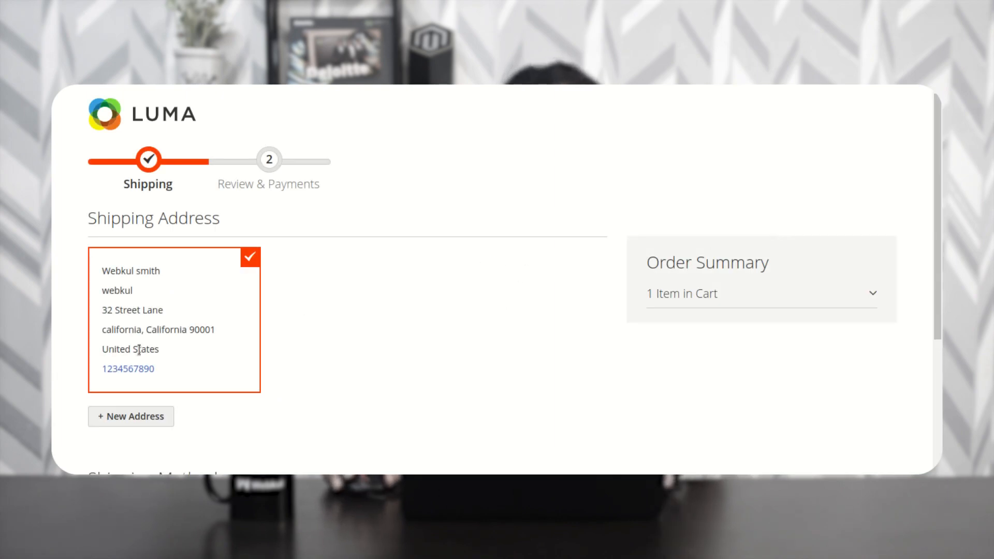
pyautogui.scroll(-1, 242, 319)
pyautogui.scroll(-2, 233, 290)
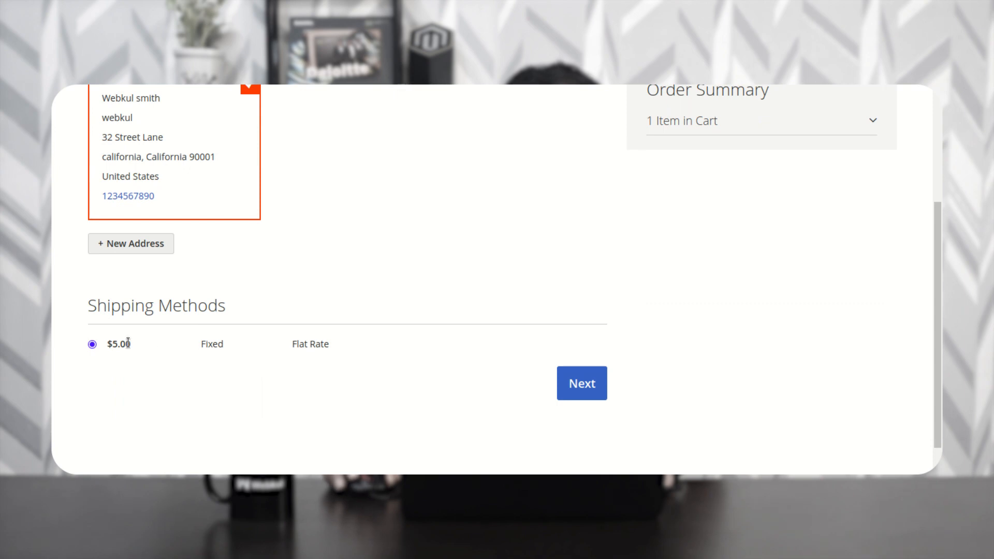
pyautogui.moveTo(109, 305); pyautogui.dragTo(218, 307)
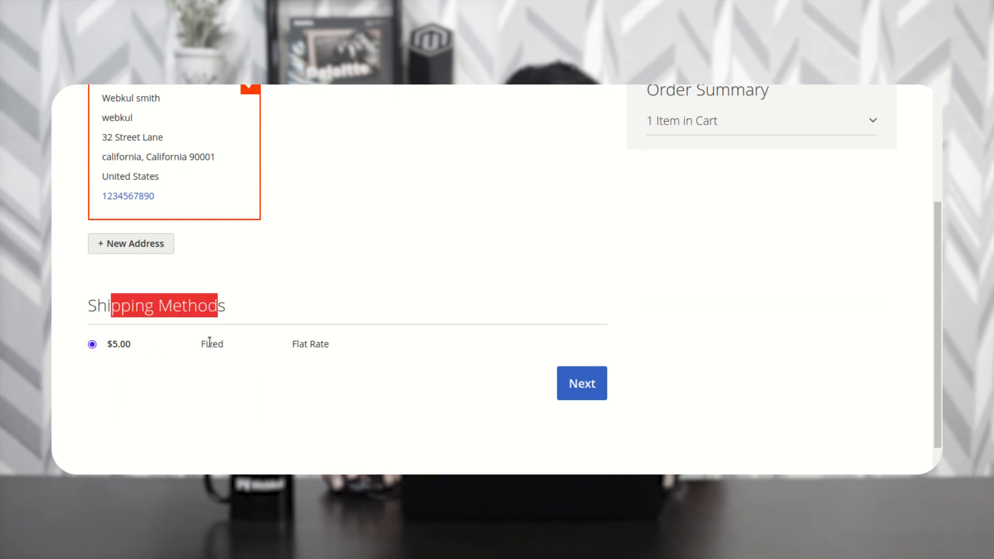
pyautogui.click(579, 382)
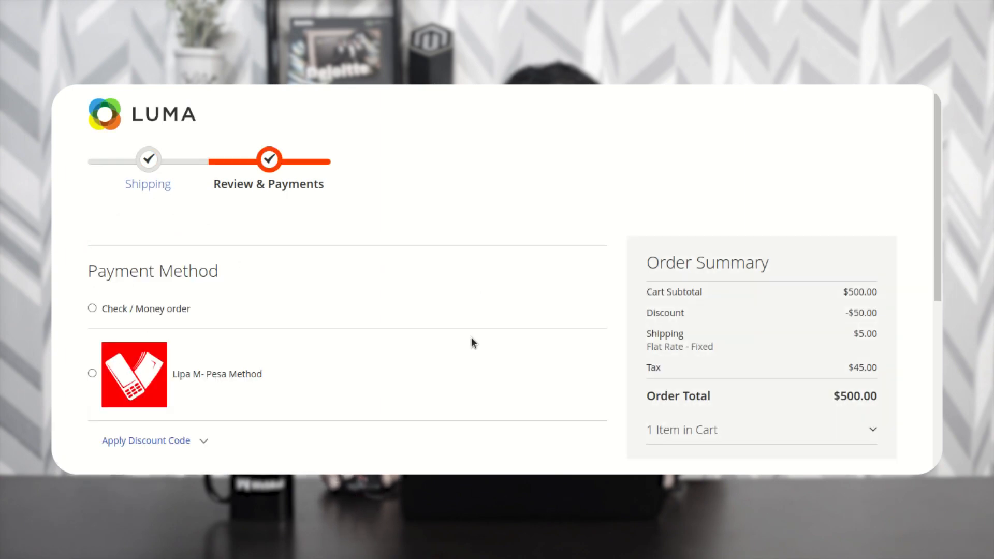
# - Select Lipa M-Pesa Method as the payment method on the review and payments step
pyautogui.scroll(-2, 471, 337)
pyautogui.moveTo(100, 203); pyautogui.dragTo(325, 185)
pyautogui.scroll(1, 241, 199)
pyautogui.scroll(-2, 171, 259)
pyautogui.moveTo(115, 173); pyautogui.dragTo(223, 171)
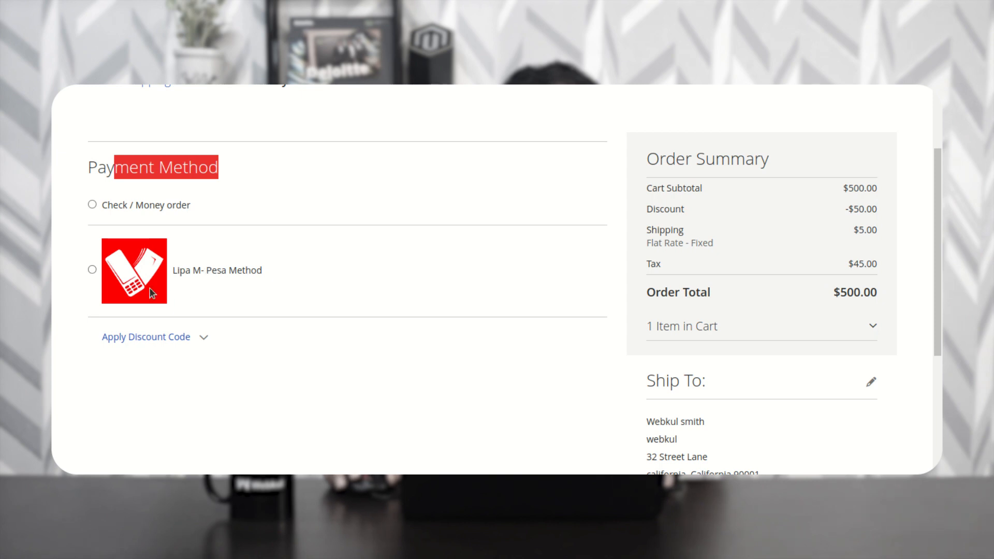
pyautogui.moveTo(303, 272); pyautogui.dragTo(190, 277)
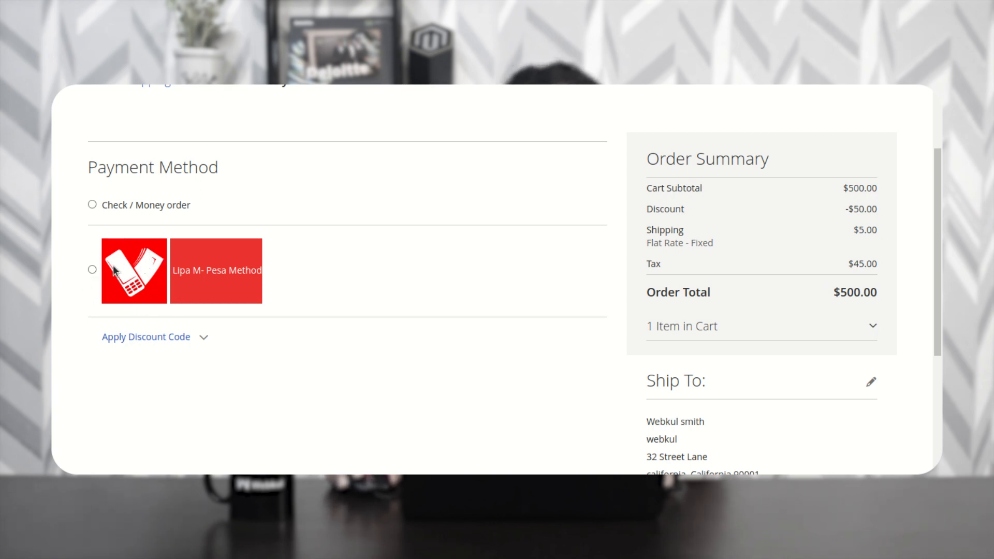
pyautogui.click(92, 269)
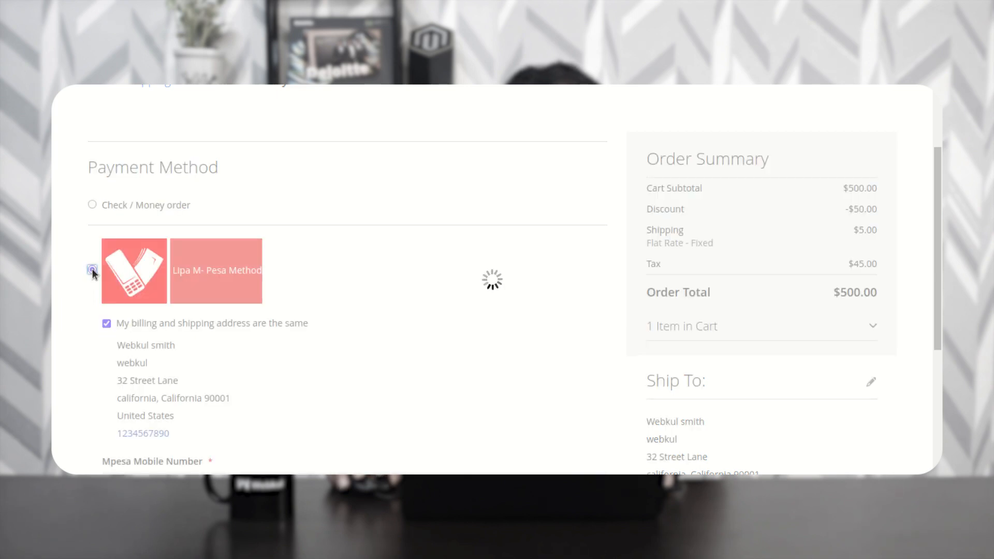
# - Fill the Mpesa Mobile Number from the saved suggestion and place the $500.00 order
pyautogui.scroll(-3, 298, 338)
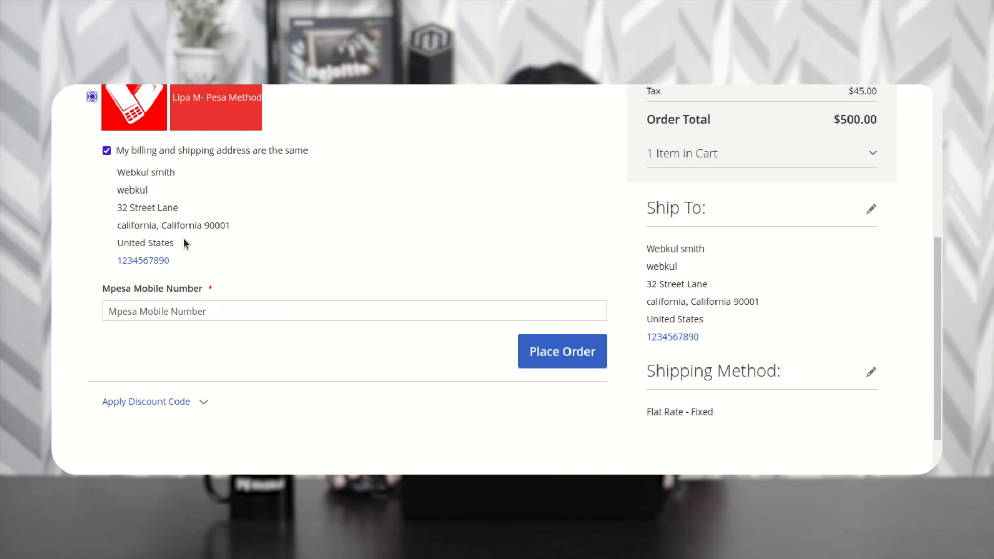
pyautogui.moveTo(109, 289); pyautogui.dragTo(214, 301)
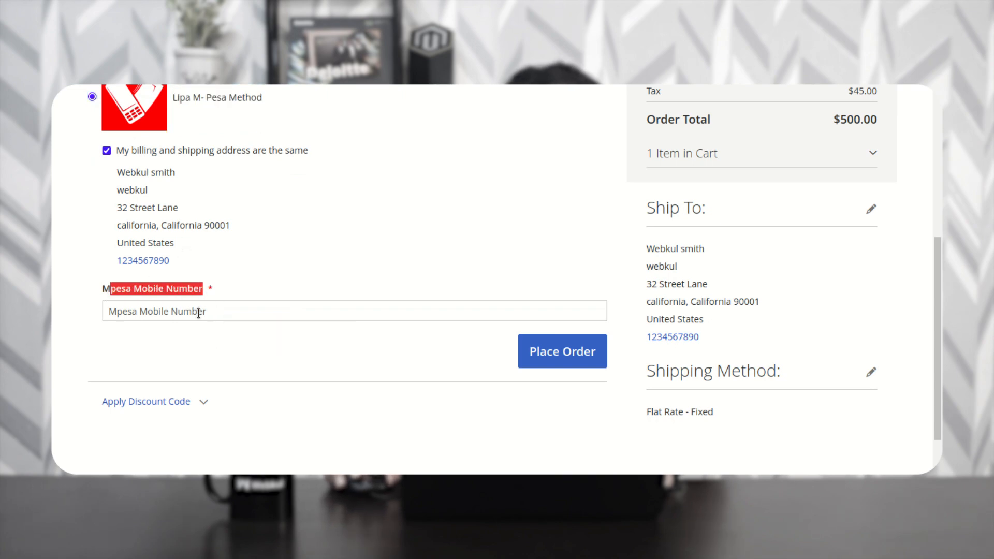
pyautogui.click(200, 311)
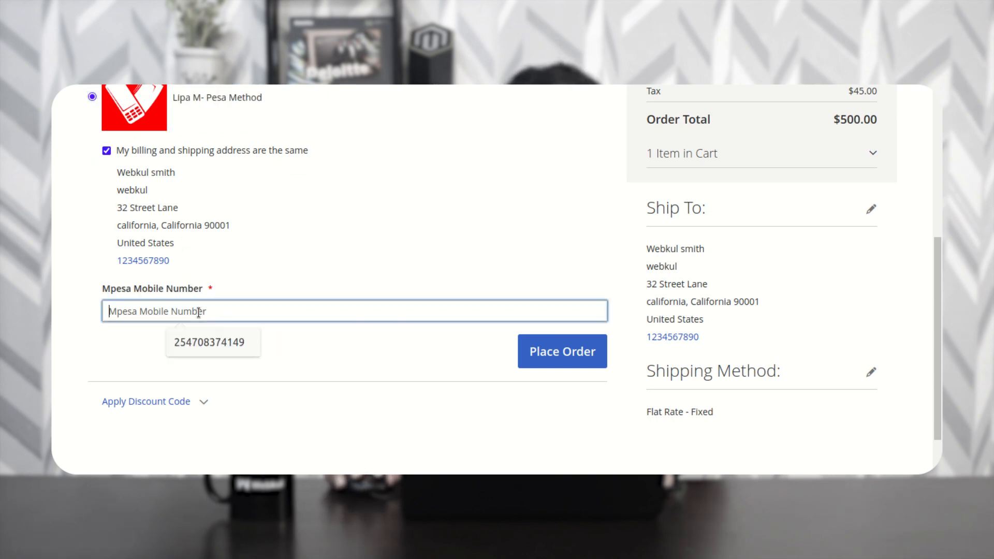
pyautogui.click(219, 341)
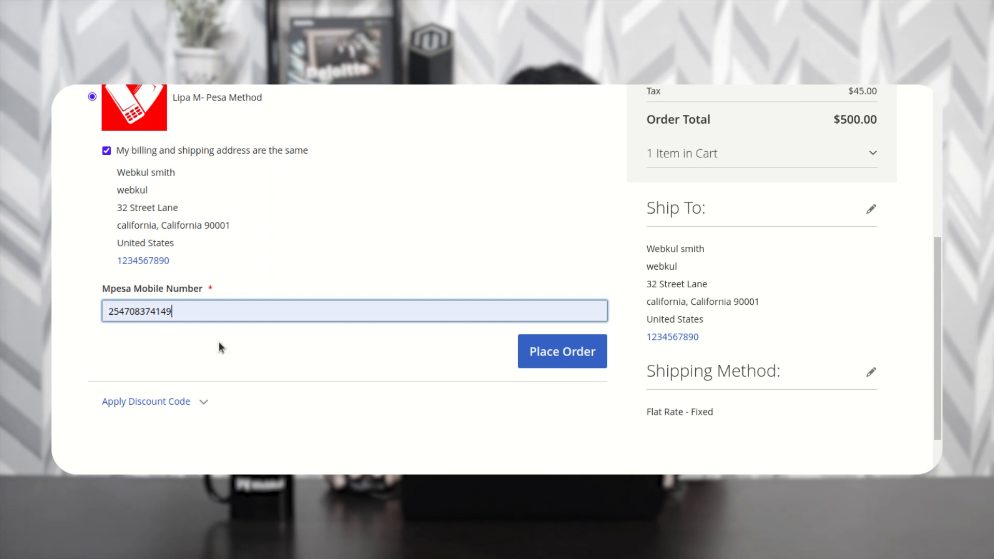
pyautogui.click(568, 356)
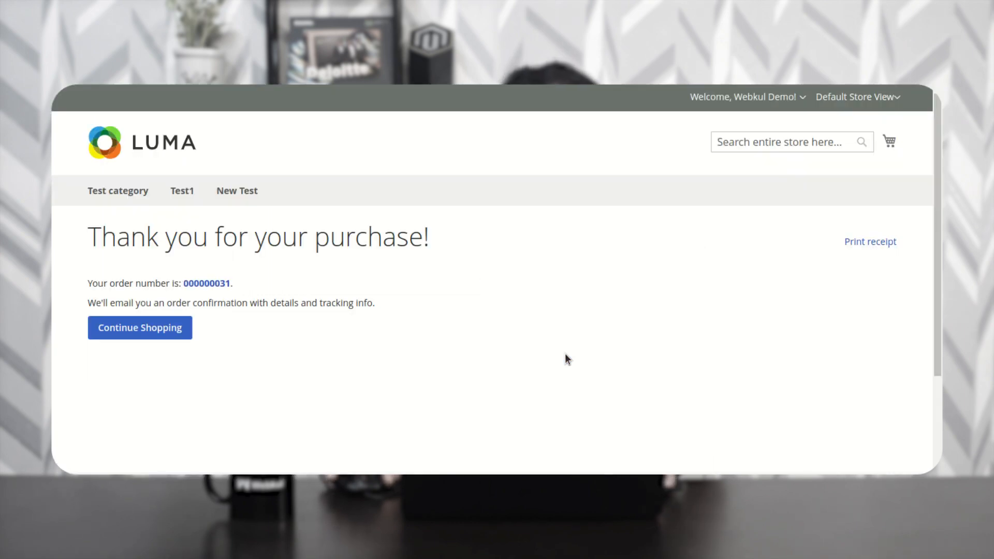
# - Open the new order and review its Lipa M-Pesa payment, Merchant and Checkout RequestIDs, and Mpesa number
pyautogui.click(215, 285)
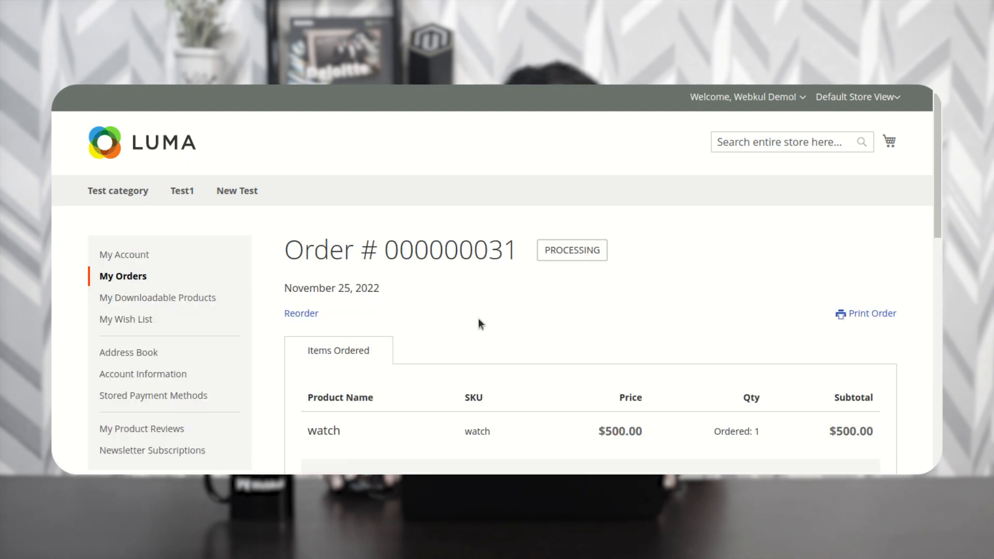
pyautogui.scroll(-2, 478, 320)
pyautogui.scroll(-8, 479, 320)
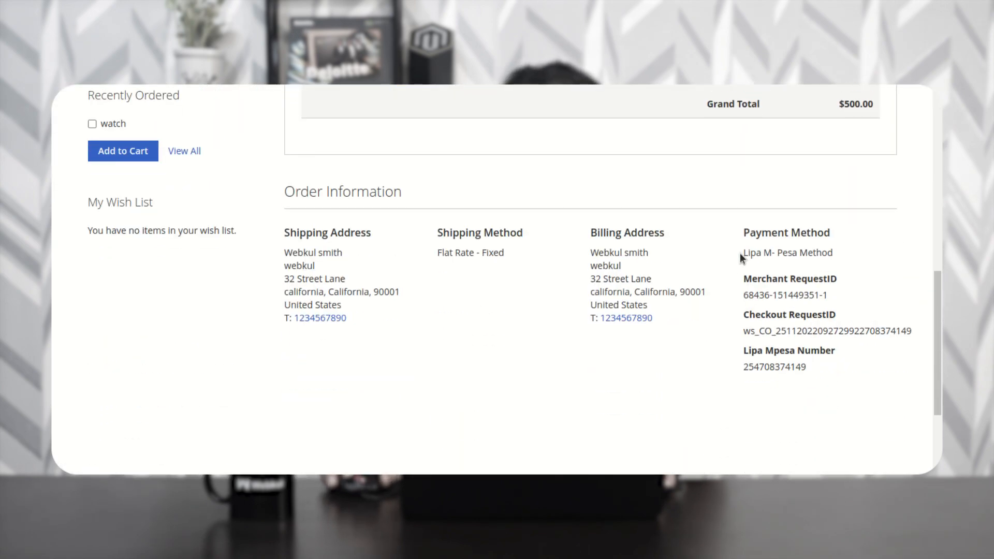
pyautogui.moveTo(744, 233); pyautogui.dragTo(821, 237)
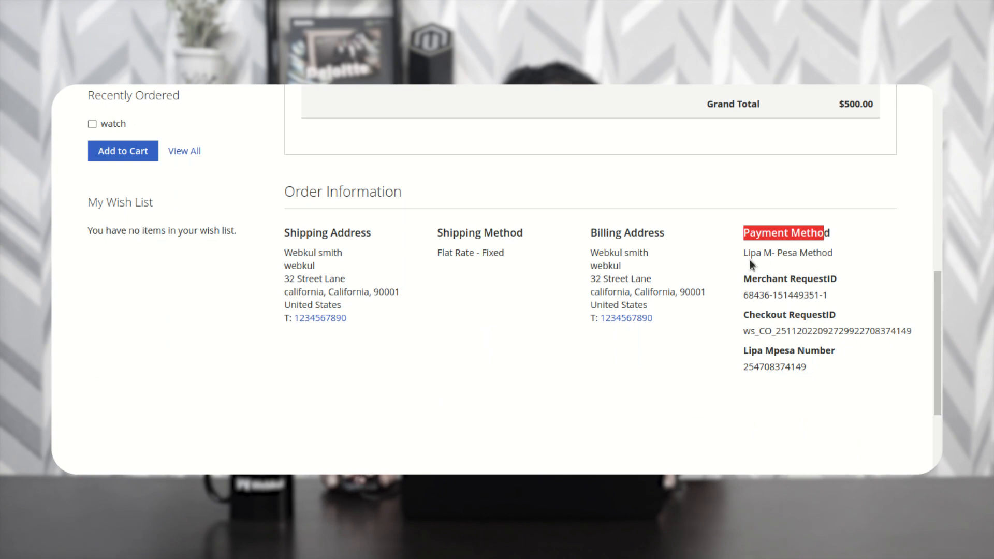
pyautogui.moveTo(746, 253)
pyautogui.mouseDown()
pyautogui.moveTo(833, 254)
pyautogui.moveTo(735, 251)
pyautogui.moveTo(742, 254)
pyautogui.mouseUp()
pyautogui.click(839, 251)
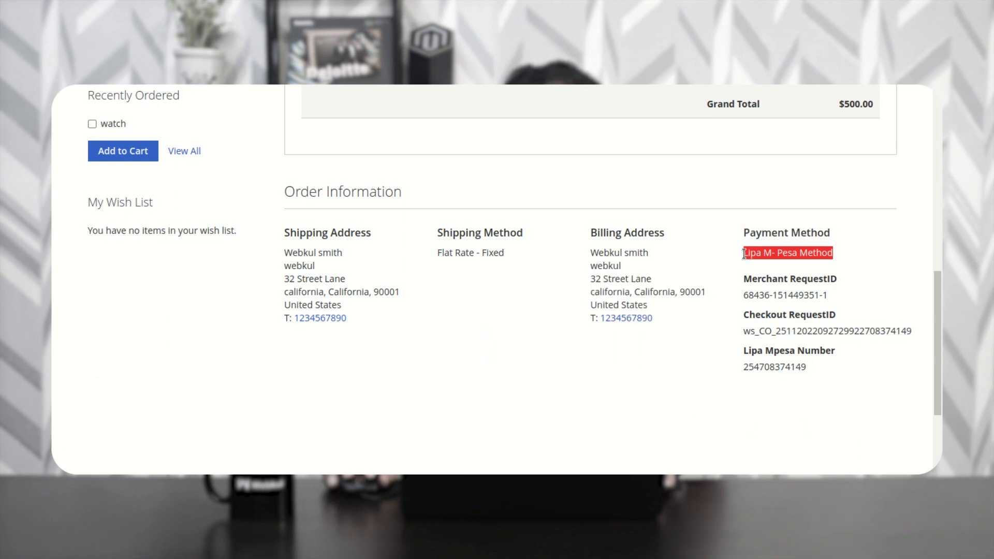
pyautogui.click(838, 256)
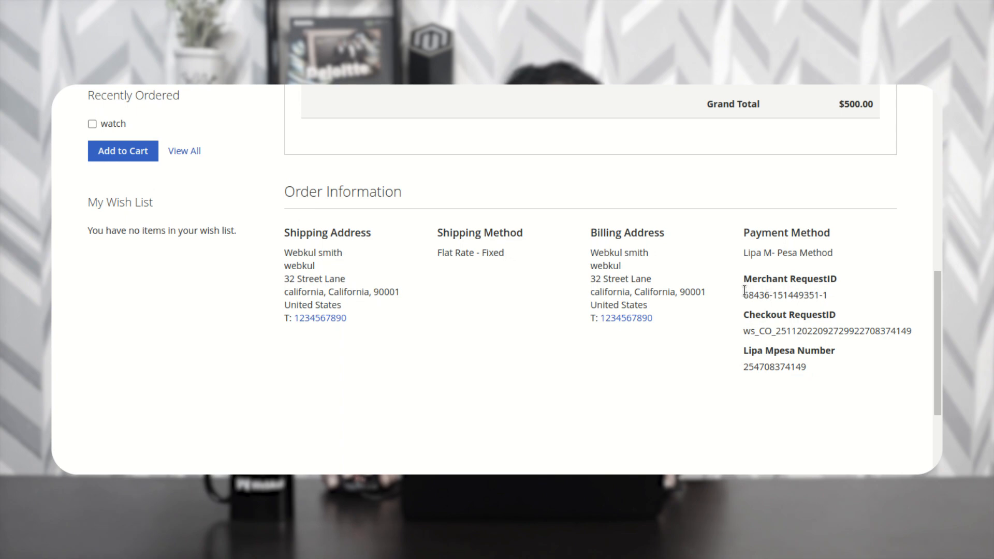
pyautogui.moveTo(744, 294); pyautogui.dragTo(827, 292)
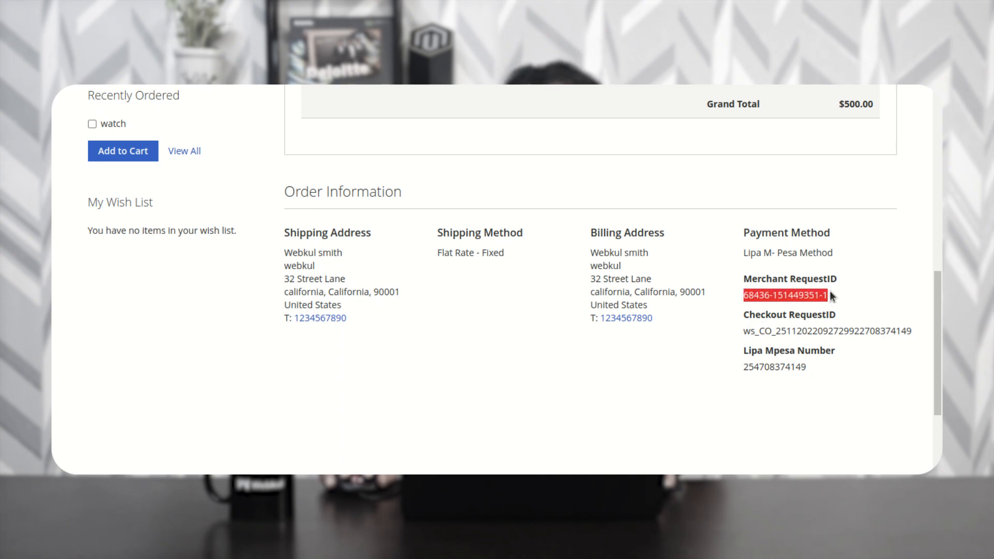
pyautogui.moveTo(746, 333); pyautogui.dragTo(913, 329)
pyautogui.click(744, 369)
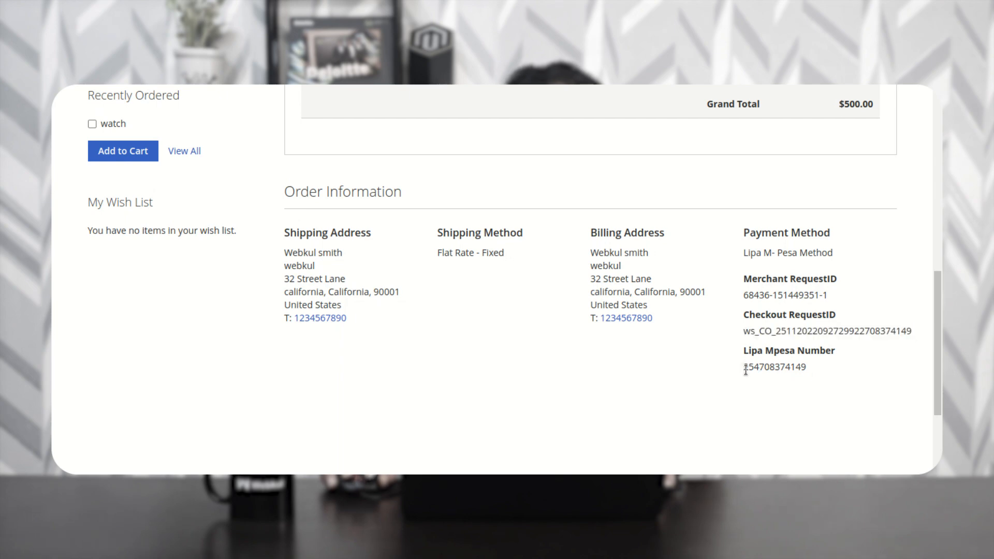
pyautogui.moveTo(808, 368); pyautogui.dragTo(743, 366)
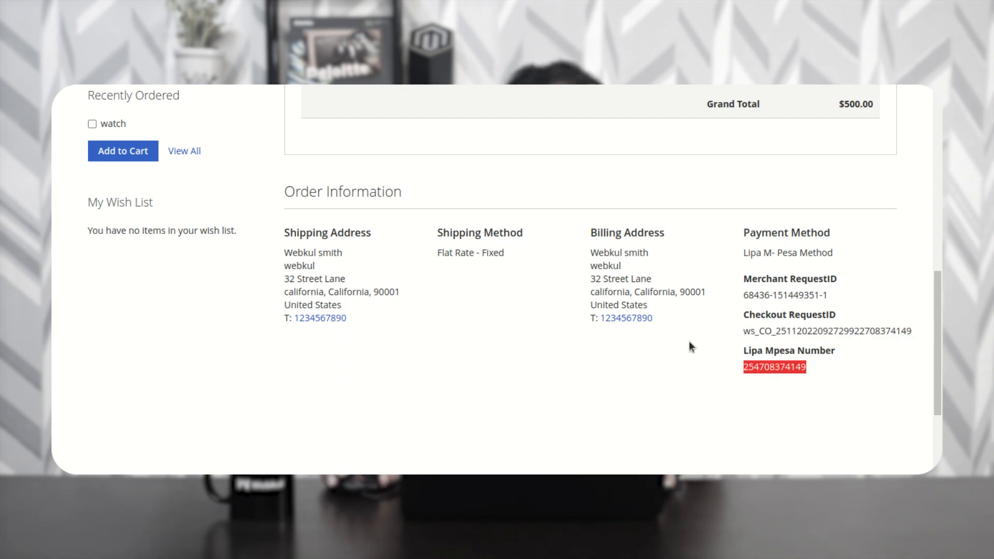
# - Return to the page top and switch to the Magento admin sign-in window
pyautogui.scroll(5, 545, 316)
pyautogui.scroll(1, 545, 314)
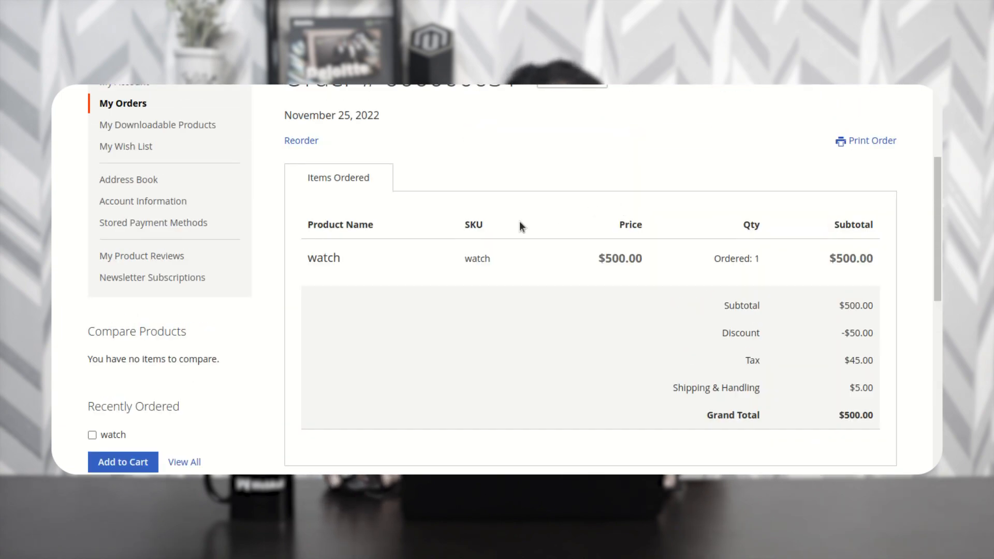
pyautogui.scroll(3, 520, 222)
pyautogui.moveTo(681, 77)
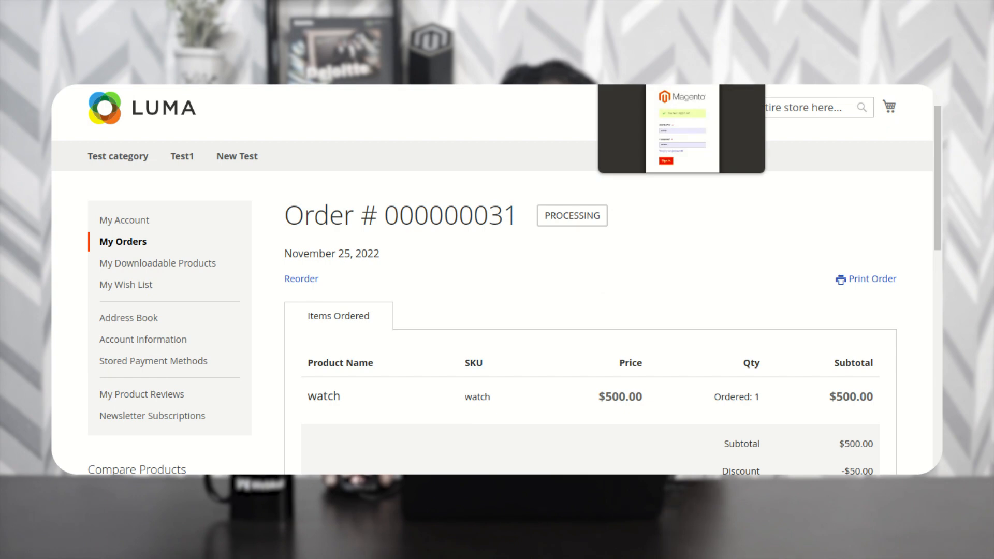
pyautogui.click(681, 129)
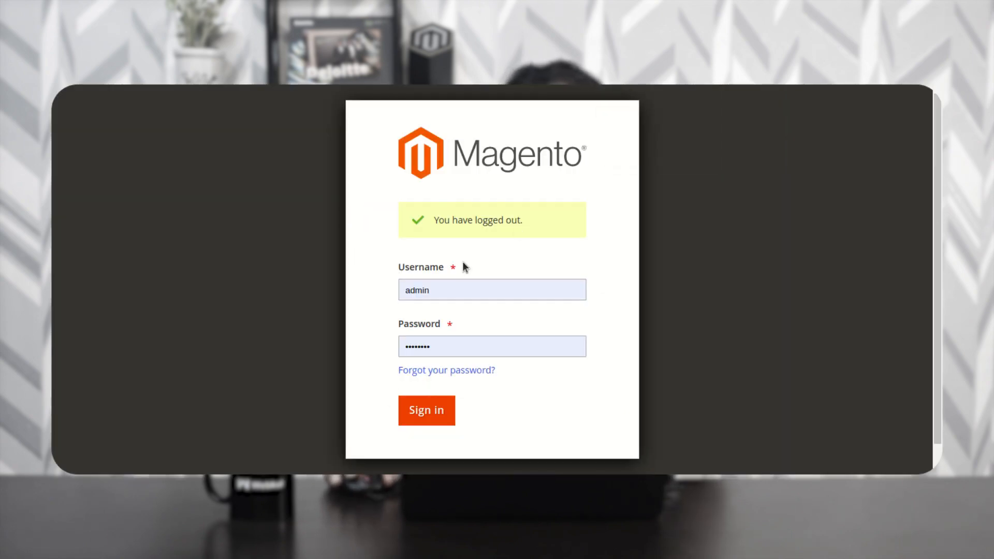
# - Sign in to Magento Admin, dismiss the password warning, and open Sales > Orders
pyautogui.click(430, 420)
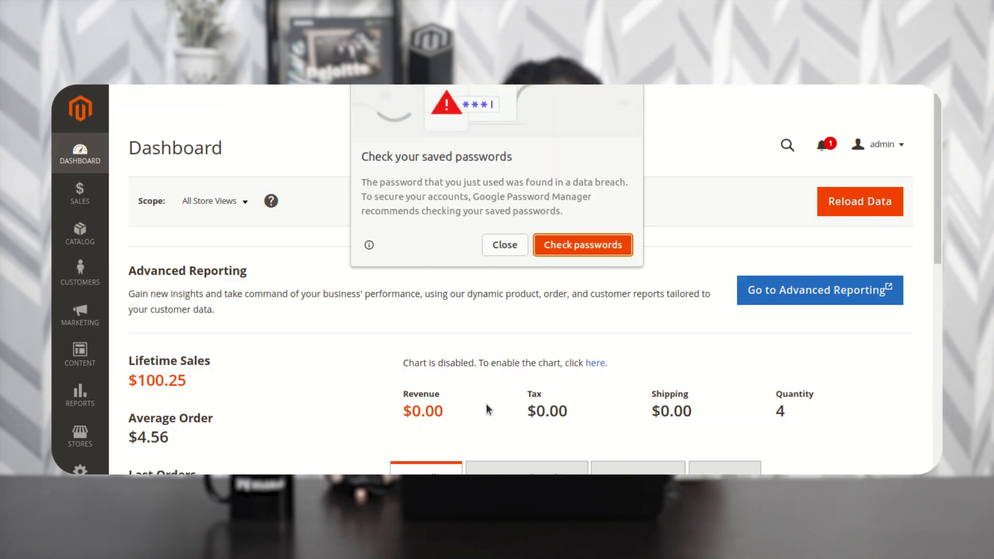
pyautogui.click(505, 244)
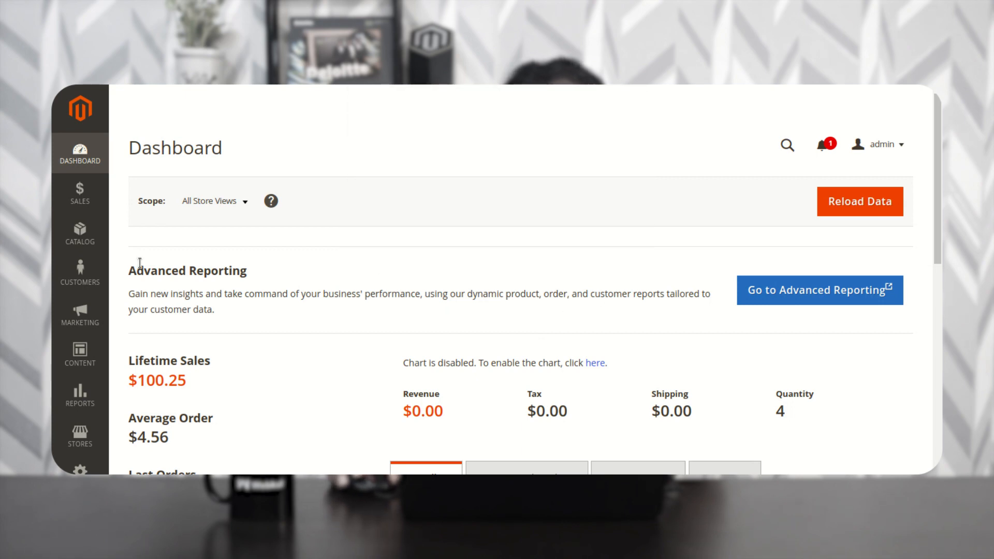
pyautogui.click(83, 197)
pyautogui.click(153, 163)
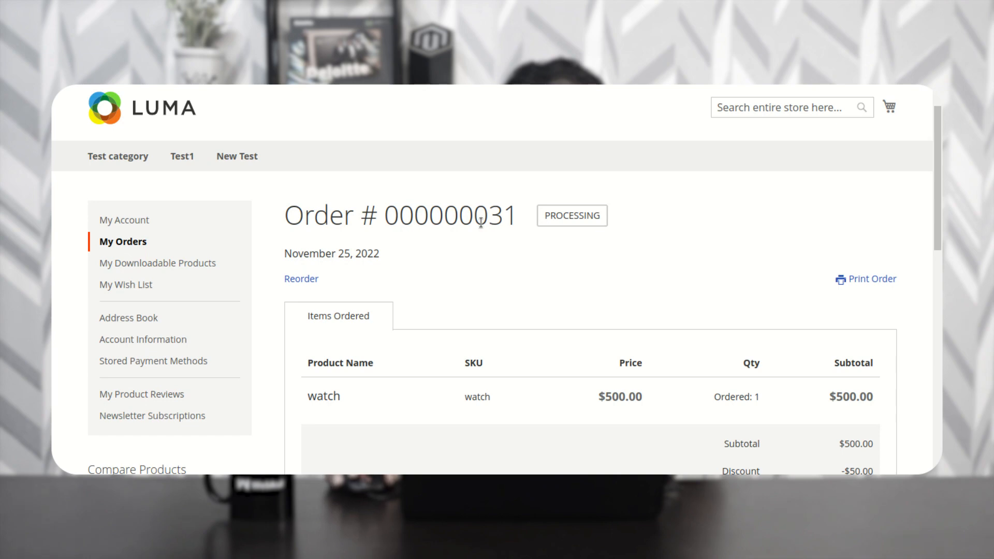
# - Locate the newest order's ID and its Processing status in the Orders grid
pyautogui.moveTo(384, 217); pyautogui.dragTo(518, 217)
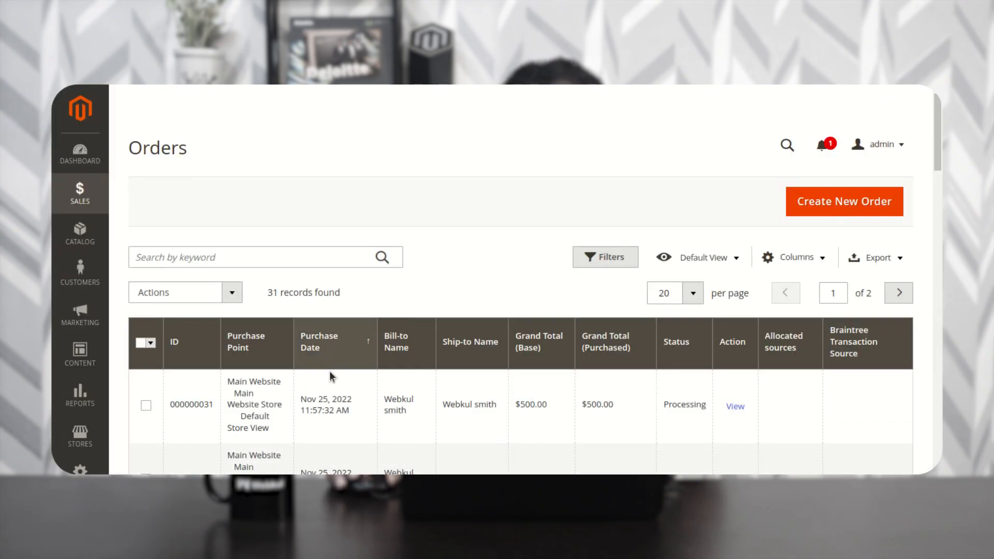
pyautogui.scroll(-1, 342, 365)
pyautogui.moveTo(185, 368); pyautogui.dragTo(225, 373)
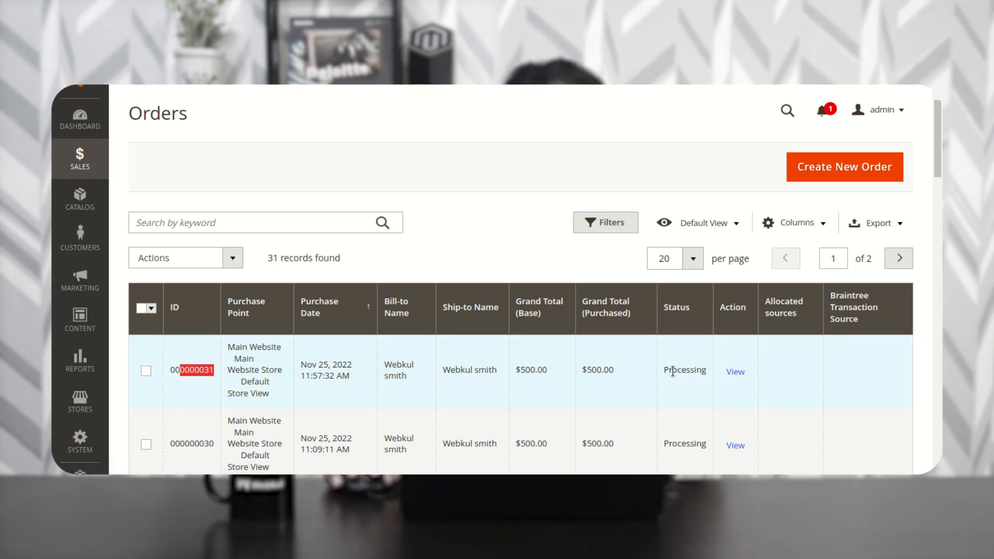
pyautogui.moveTo(672, 371); pyautogui.dragTo(713, 371)
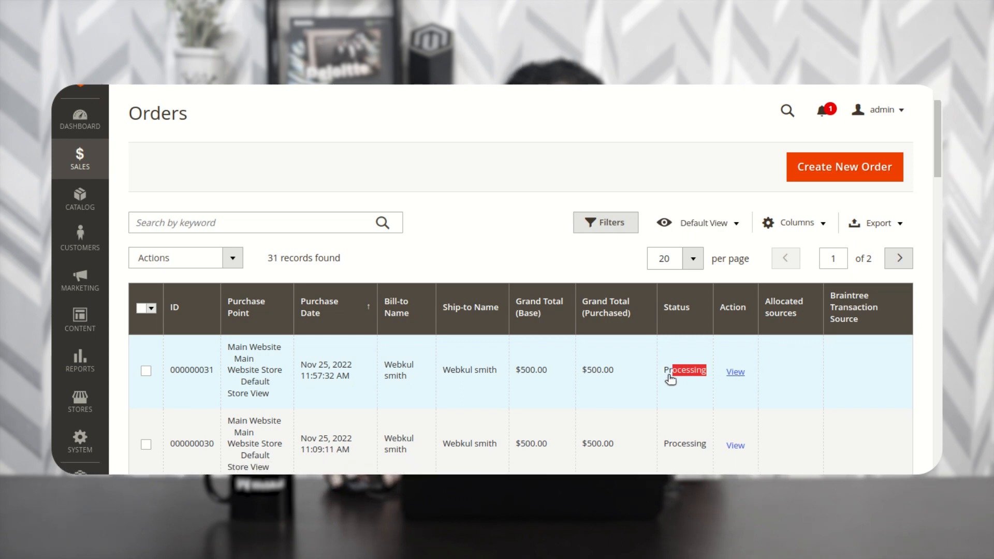
# - Open the newest order and bring up its Payment & Shipping Method section
pyautogui.click(534, 375)
pyautogui.scroll(-4, 535, 379)
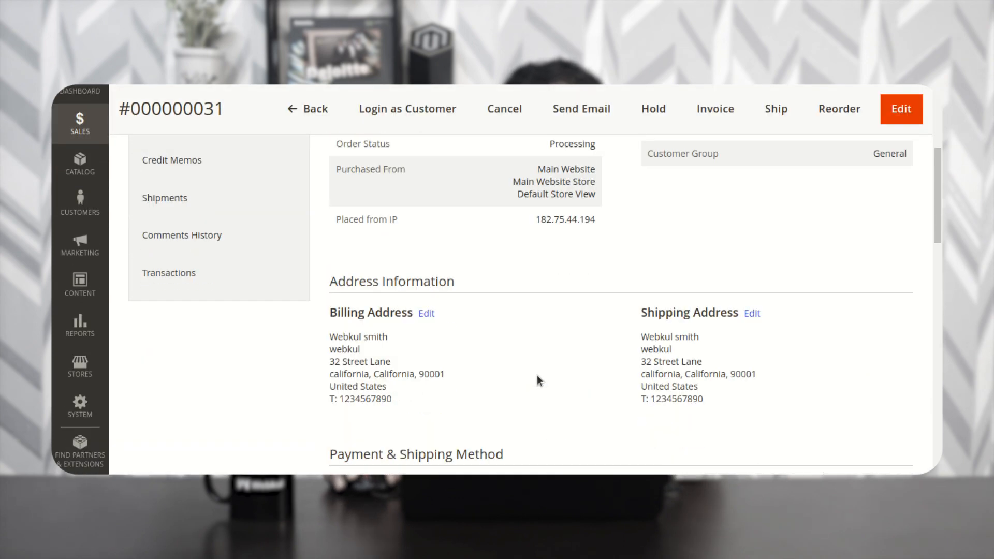
pyautogui.scroll(-5, 539, 377)
pyautogui.moveTo(339, 220); pyautogui.dragTo(517, 224)
pyautogui.click(521, 239)
pyautogui.moveTo(340, 260); pyautogui.dragTo(325, 283)
pyautogui.click(461, 264)
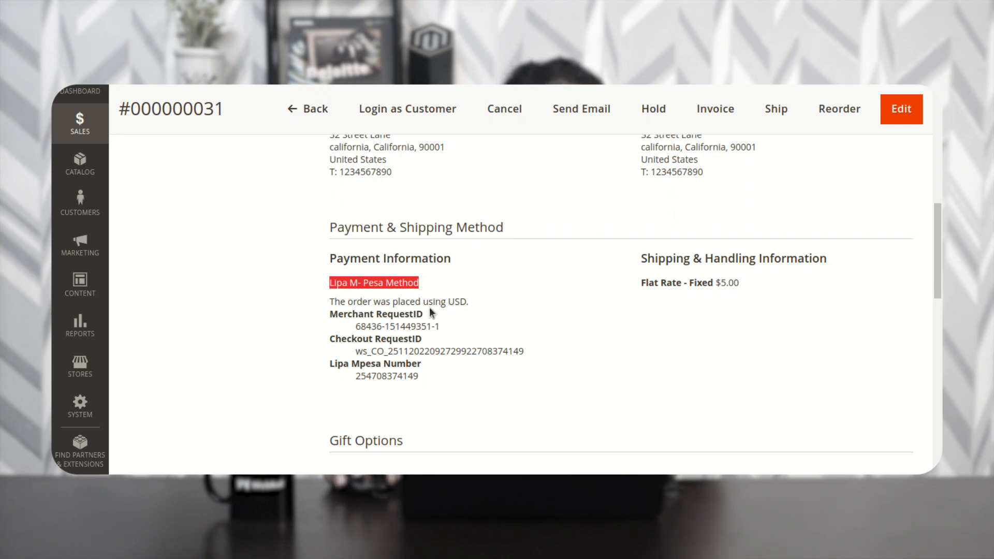
# - Review the USD note, Merchant and Checkout RequestIDs, and Lipa Mpesa Number in Payment Information
pyautogui.moveTo(467, 303); pyautogui.dragTo(336, 295)
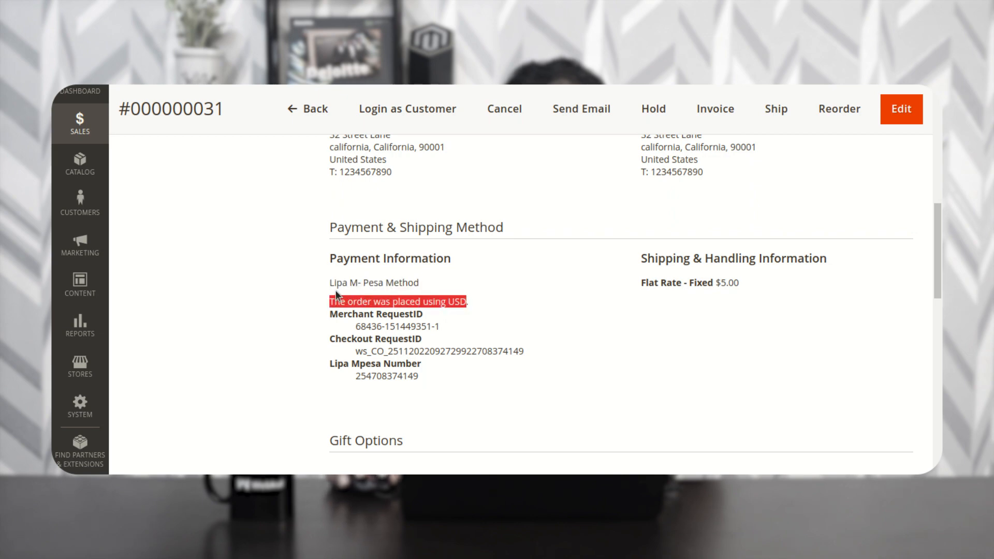
pyautogui.click(358, 327)
pyautogui.moveTo(360, 326); pyautogui.dragTo(449, 332)
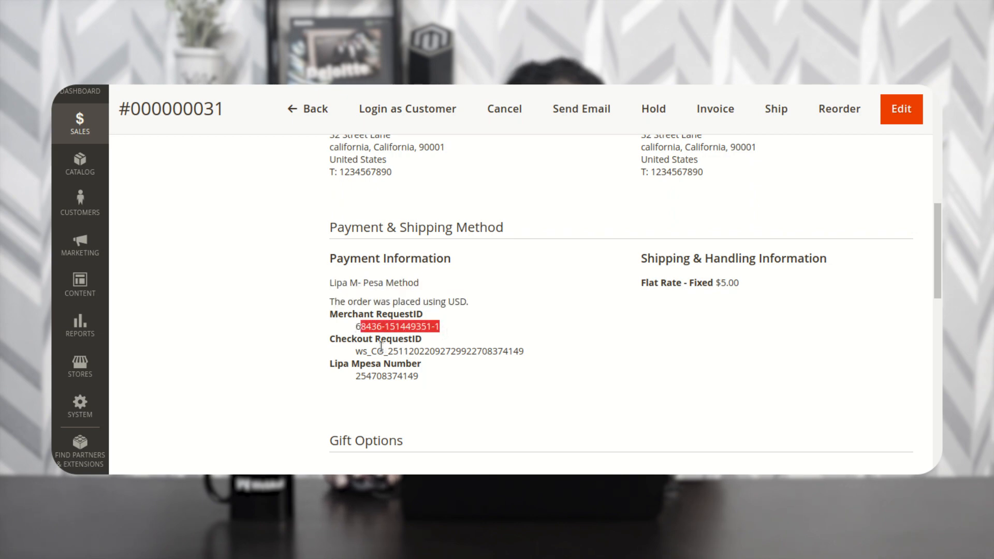
pyautogui.moveTo(362, 351); pyautogui.dragTo(527, 352)
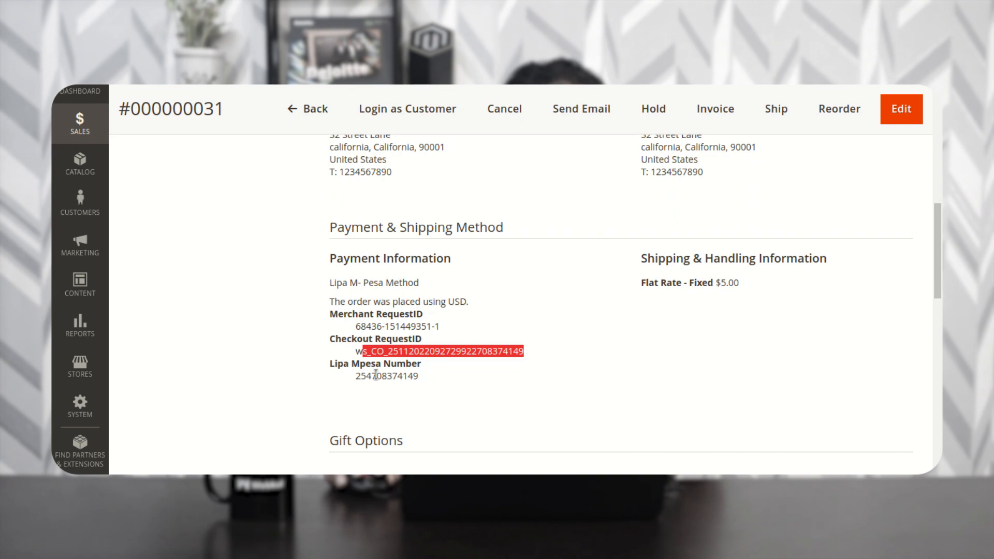
pyautogui.moveTo(355, 377)
pyautogui.mouseDown()
pyautogui.moveTo(430, 378)
pyautogui.moveTo(350, 372)
pyautogui.mouseUp()
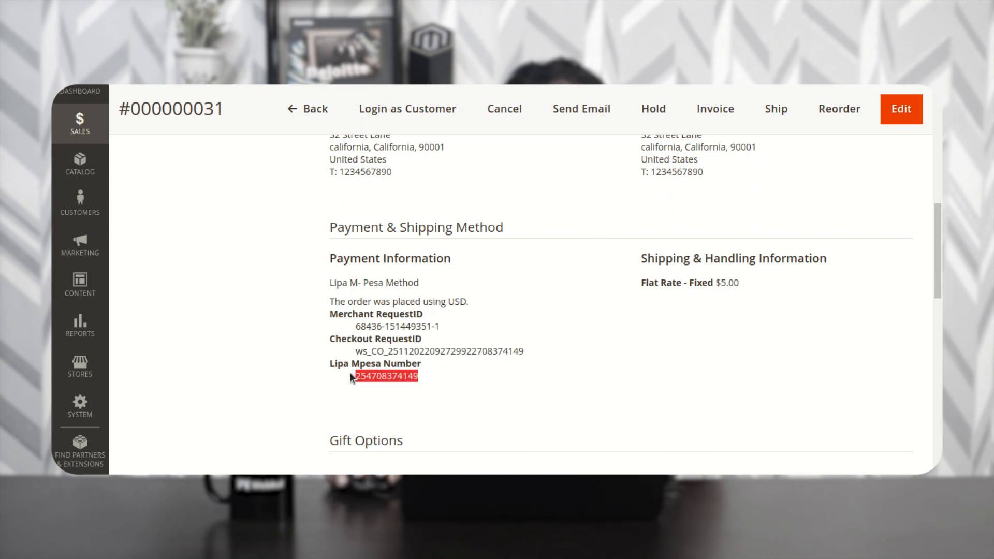
pyautogui.click(393, 379)
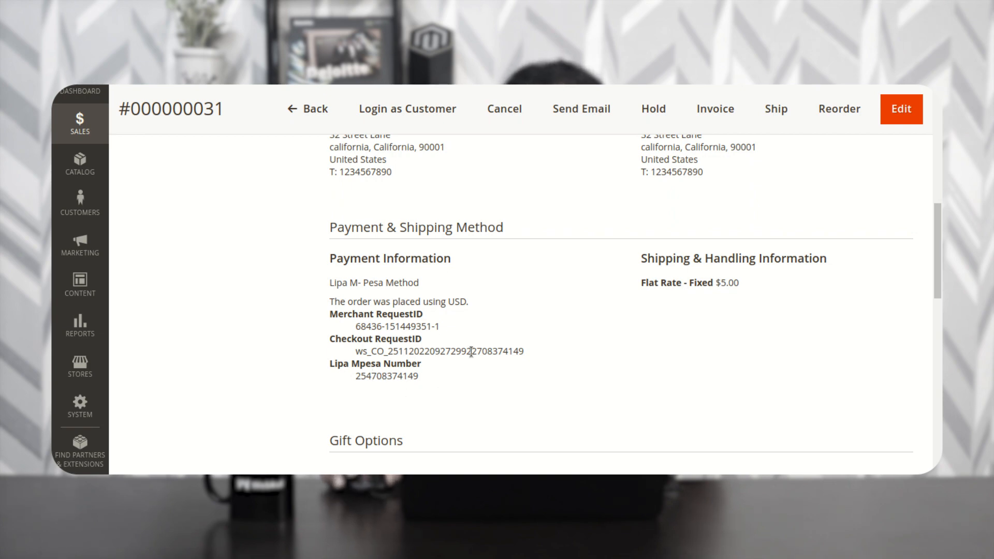
pyautogui.scroll(3, 471, 352)
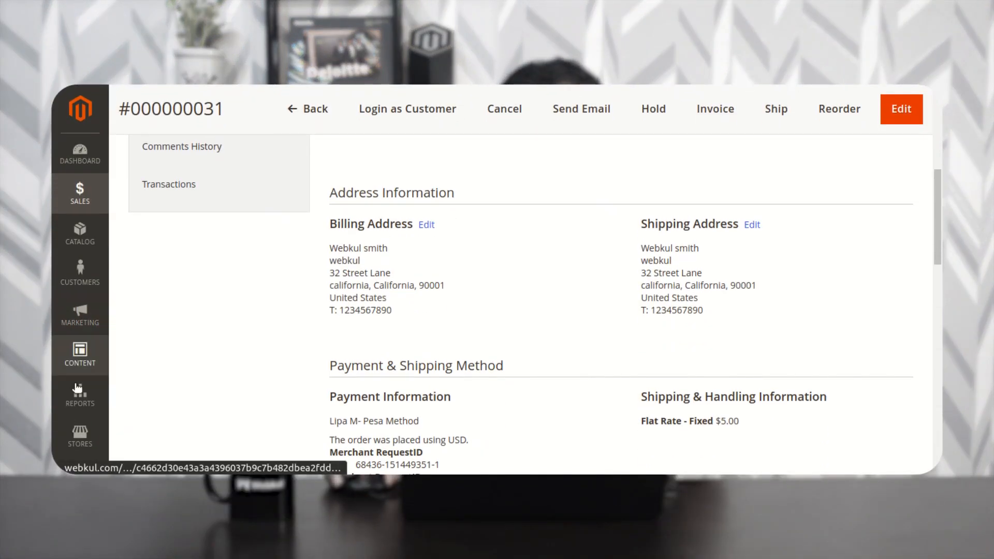
# - Open Stores > Configuration in the admin panel
pyautogui.scroll(-2, 82, 401)
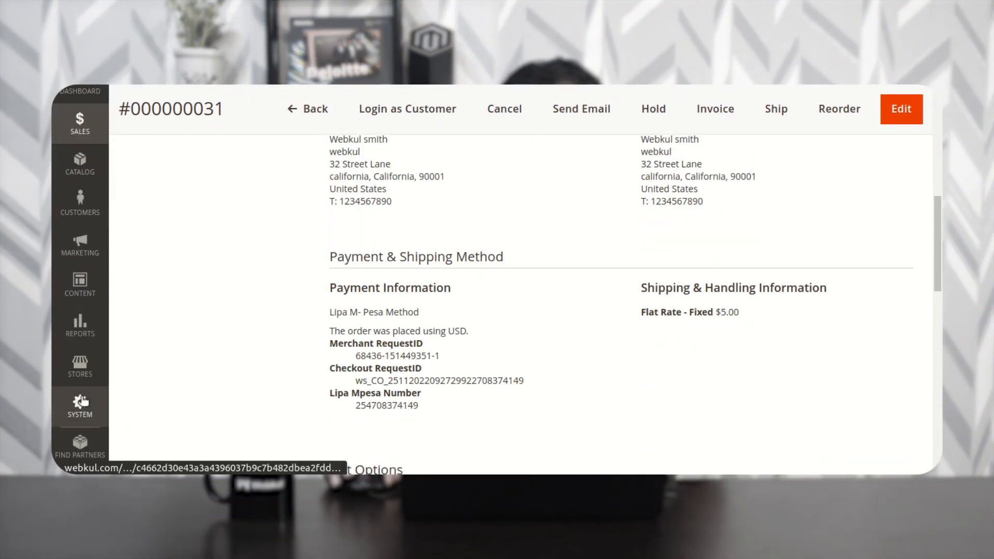
pyautogui.scroll(-3, 82, 400)
pyautogui.click(80, 365)
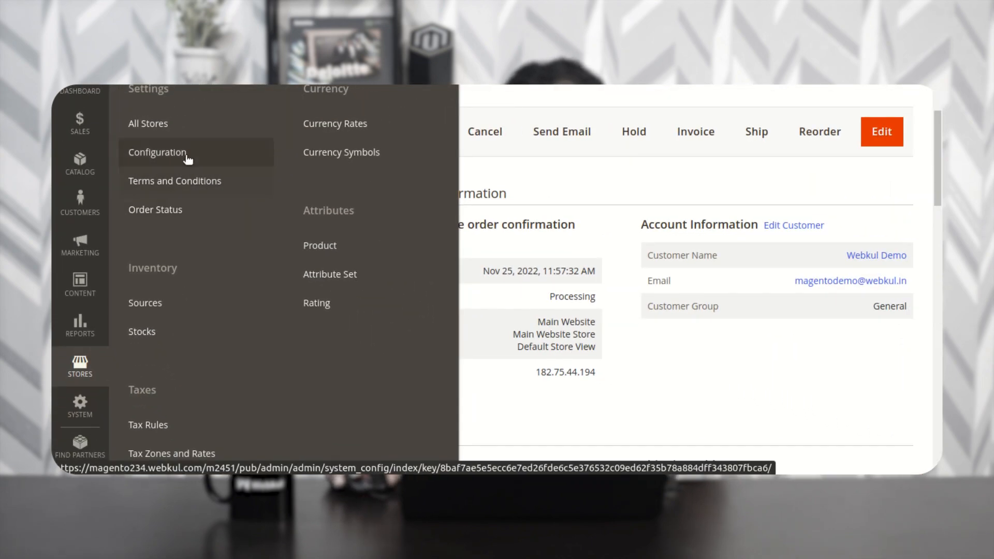
pyautogui.click(187, 159)
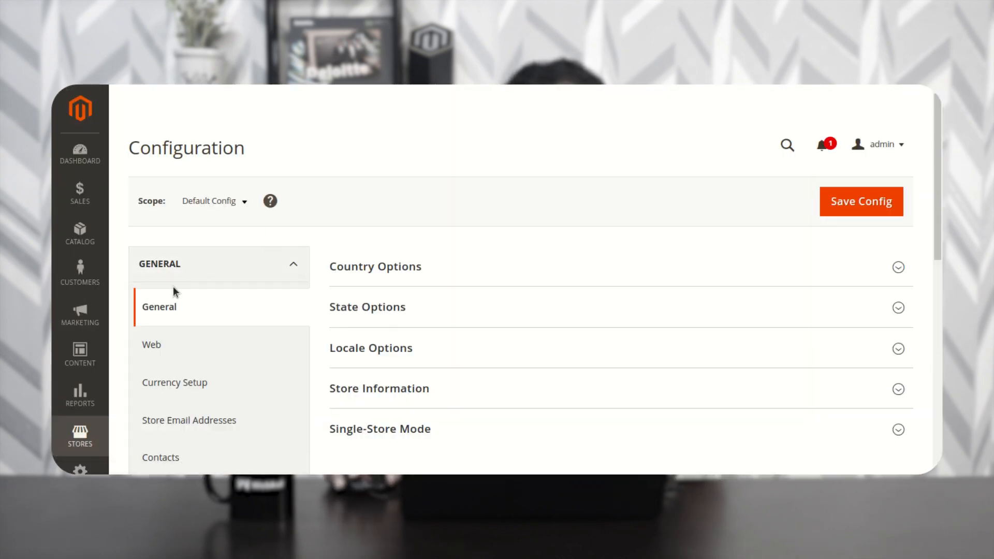
# - Open SALES > Payment Methods and scroll to the expanded Webkul Lipa Na Mpesa Payment Method section
pyautogui.scroll(-3, 189, 274)
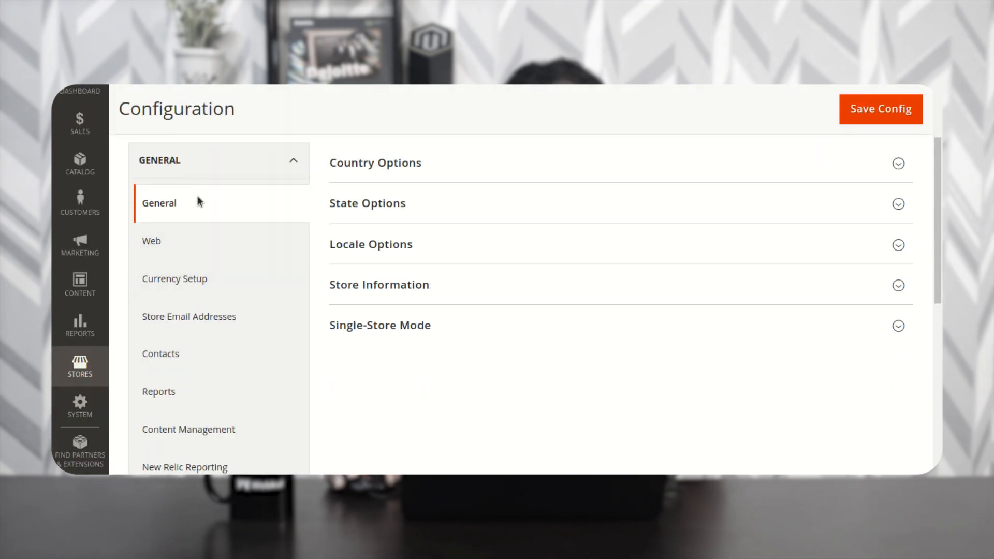
pyautogui.scroll(-5, 220, 273)
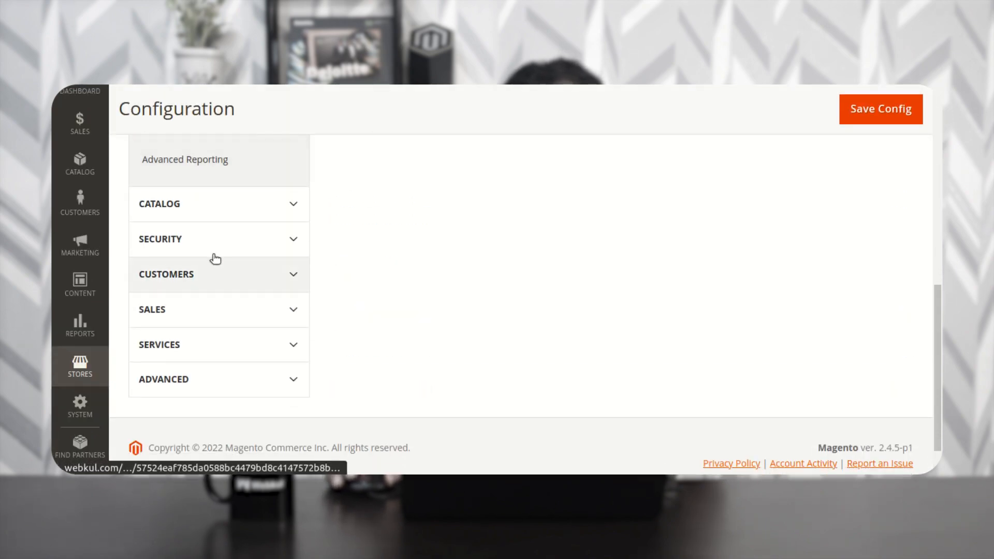
pyautogui.click(202, 313)
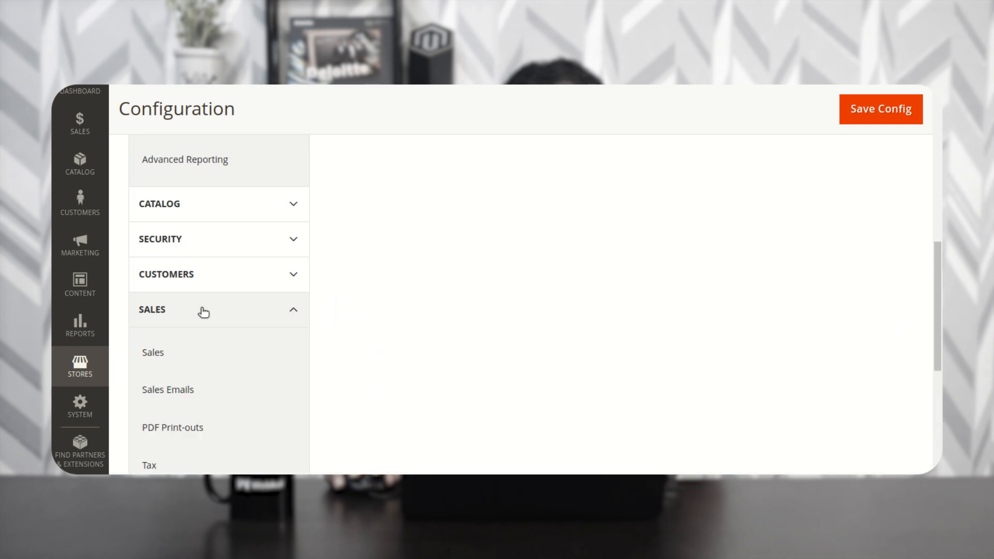
pyautogui.scroll(-1, 206, 311)
pyautogui.scroll(-8, 206, 311)
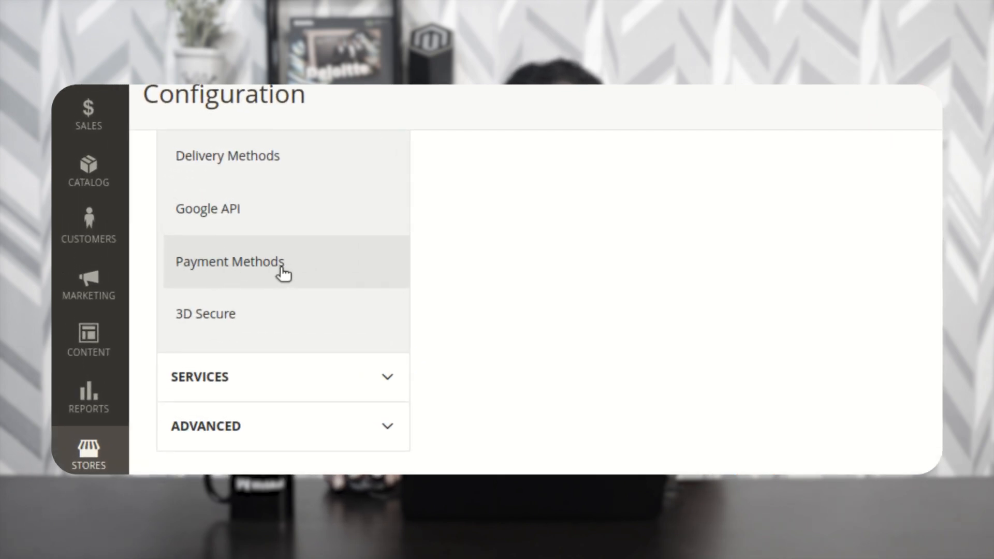
pyautogui.click(282, 269)
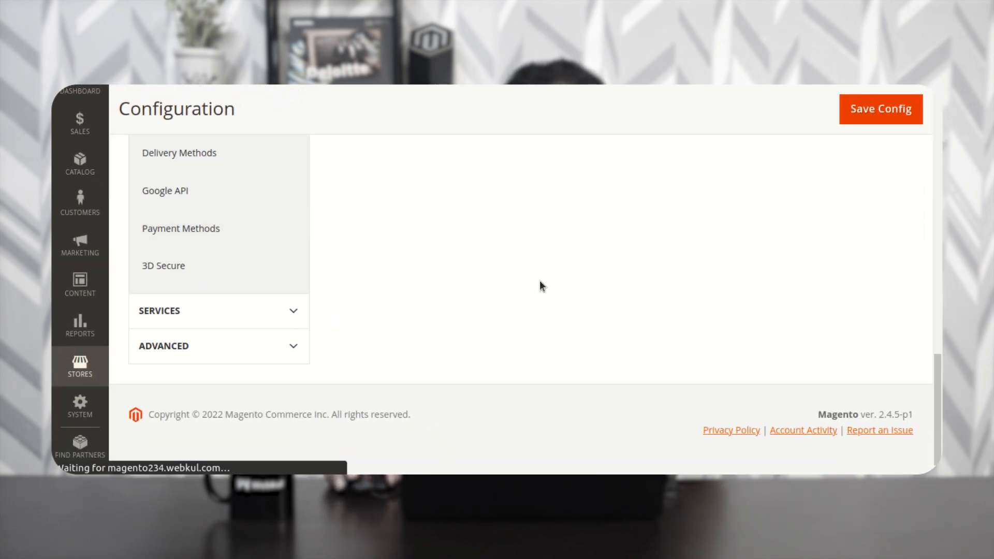
pyautogui.scroll(-9, 900, 214)
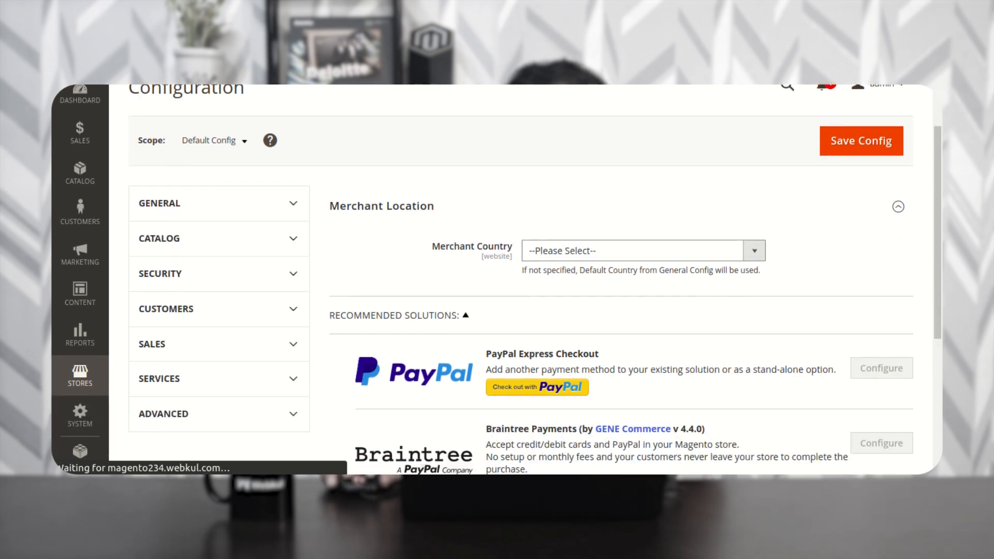
pyautogui.scroll(3, 568, 305)
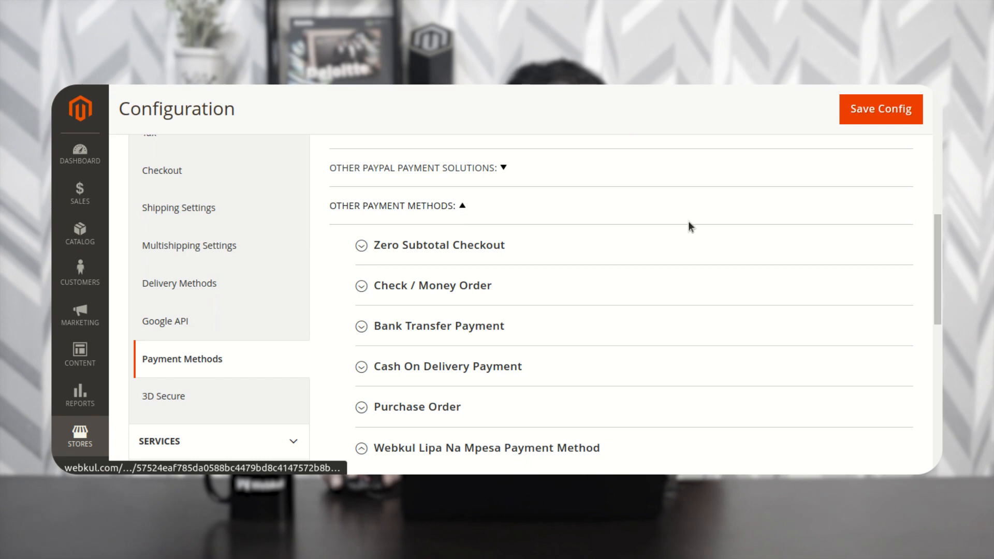
pyautogui.scroll(-5, 492, 249)
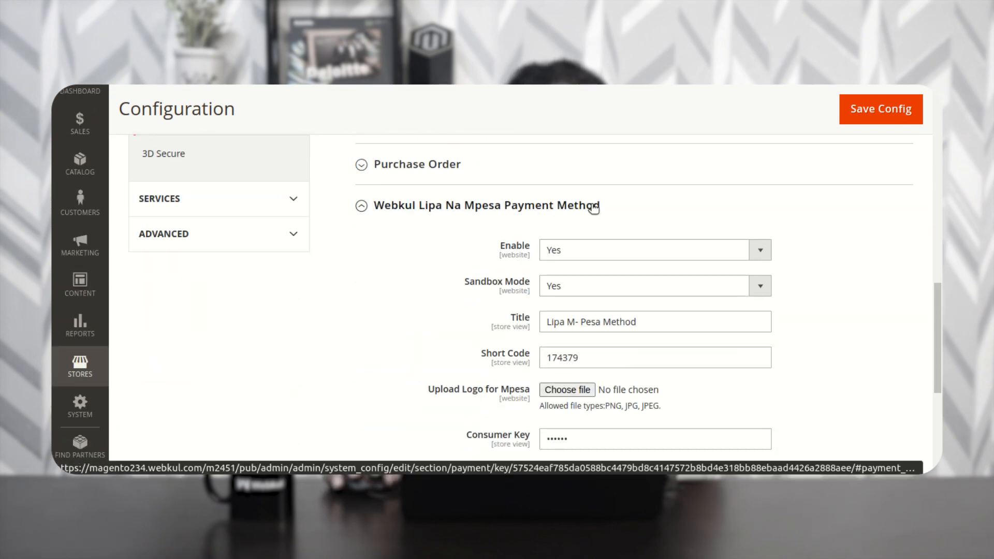
pyautogui.scroll(-3, 921, 289)
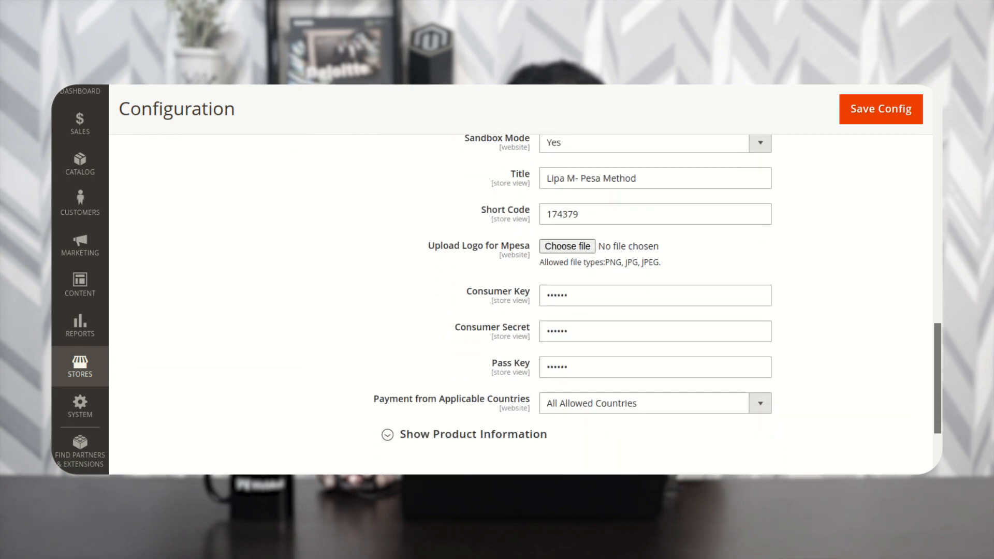
pyautogui.scroll(2, 521, 279)
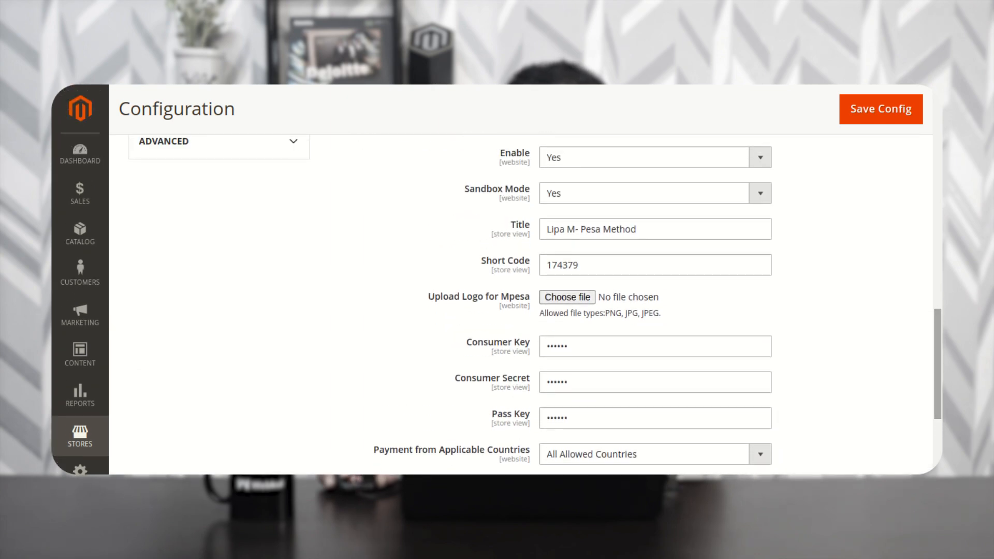
pyautogui.scroll(1, 564, 156)
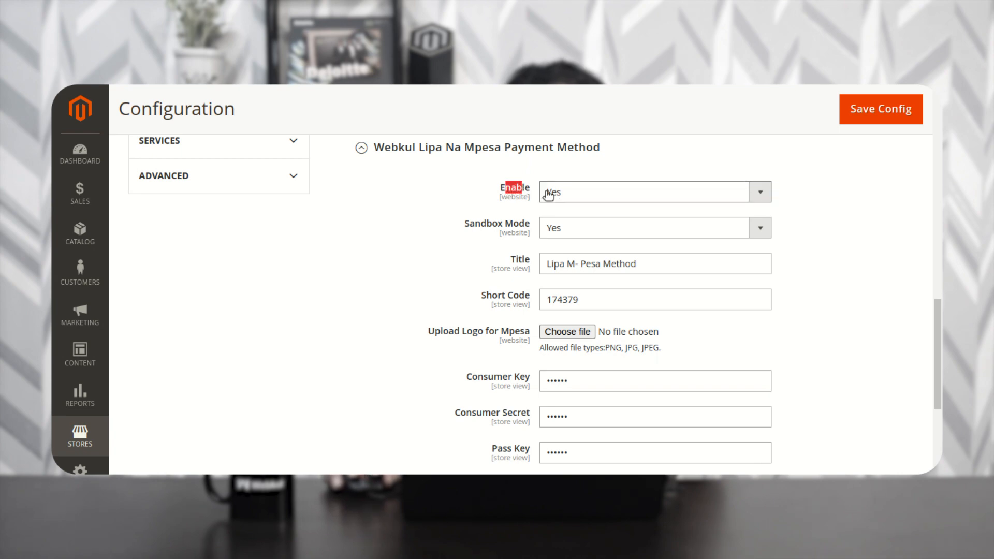
pyautogui.click(572, 195)
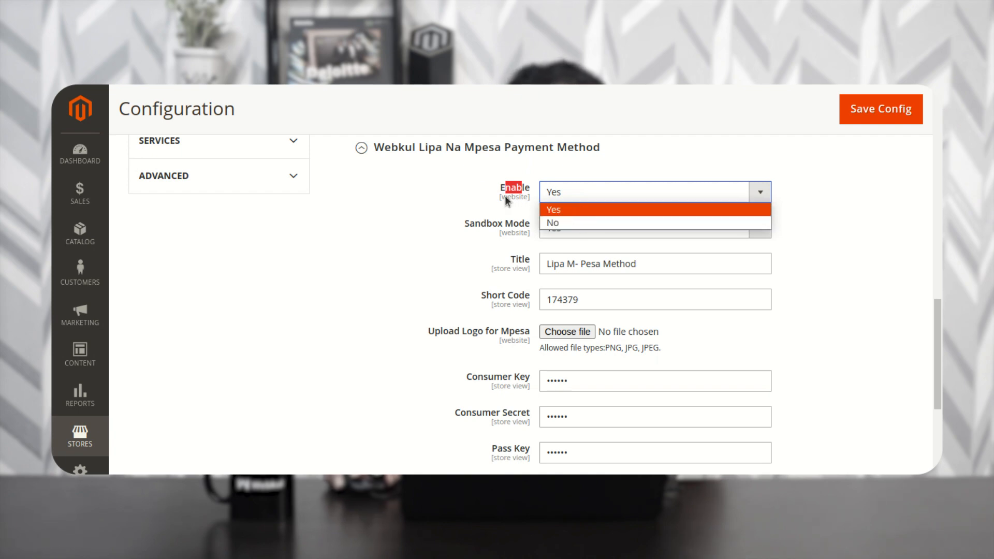
pyautogui.click(458, 179)
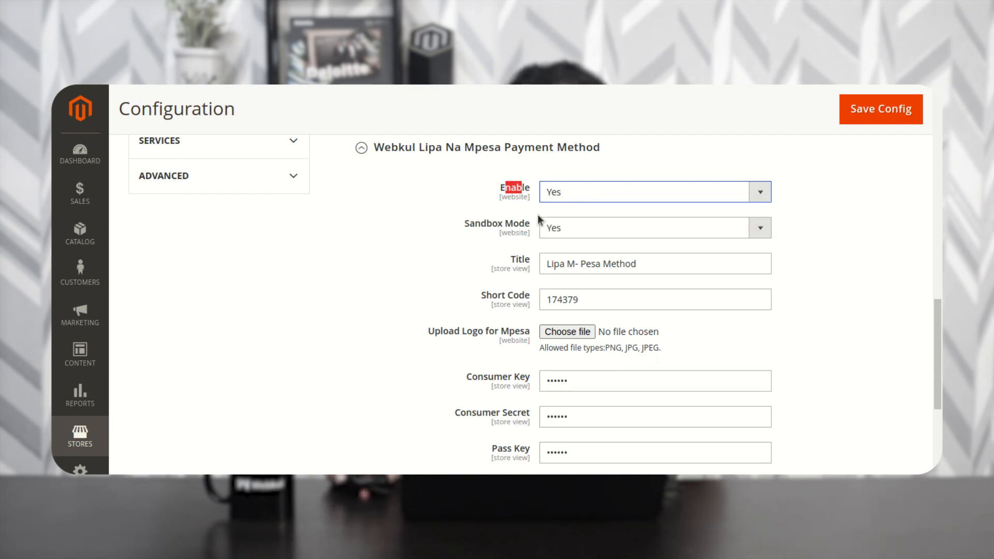
pyautogui.moveTo(469, 227); pyautogui.dragTo(530, 227)
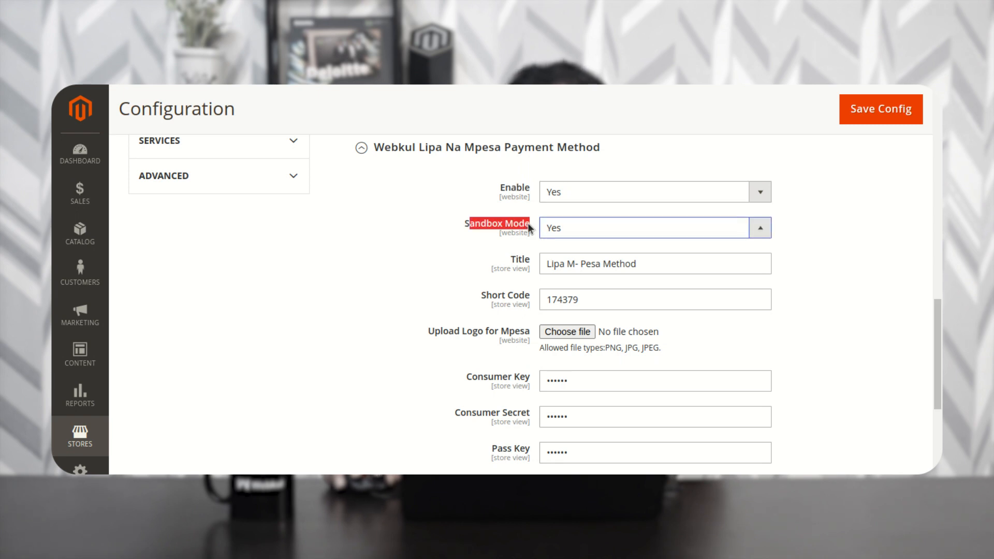
pyautogui.click(561, 228)
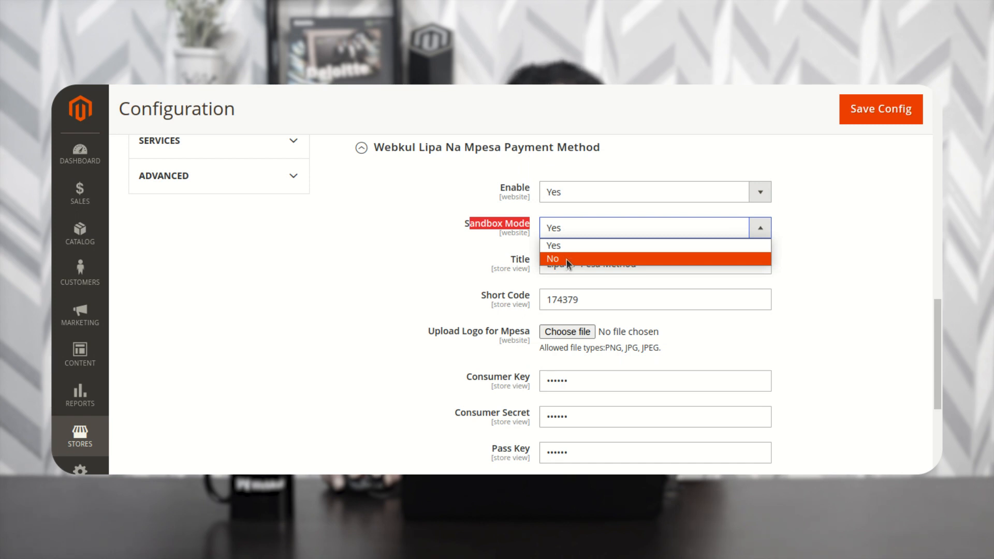
pyautogui.click(567, 259)
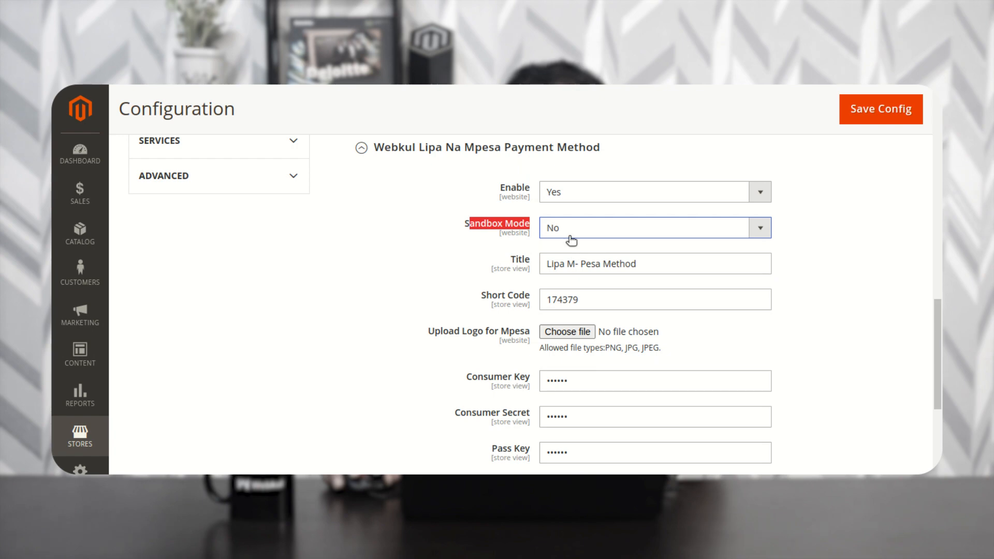
pyautogui.click(573, 237)
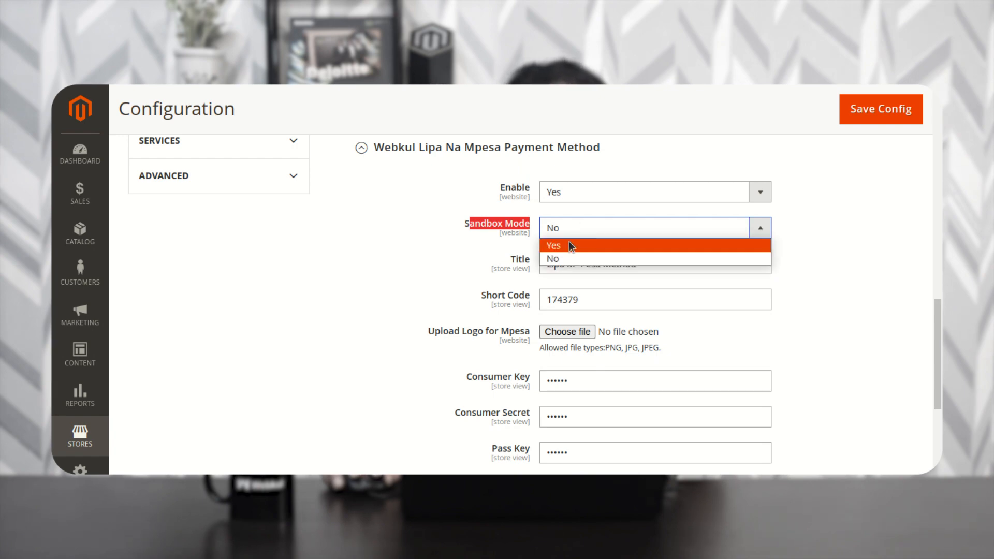
pyautogui.click(567, 246)
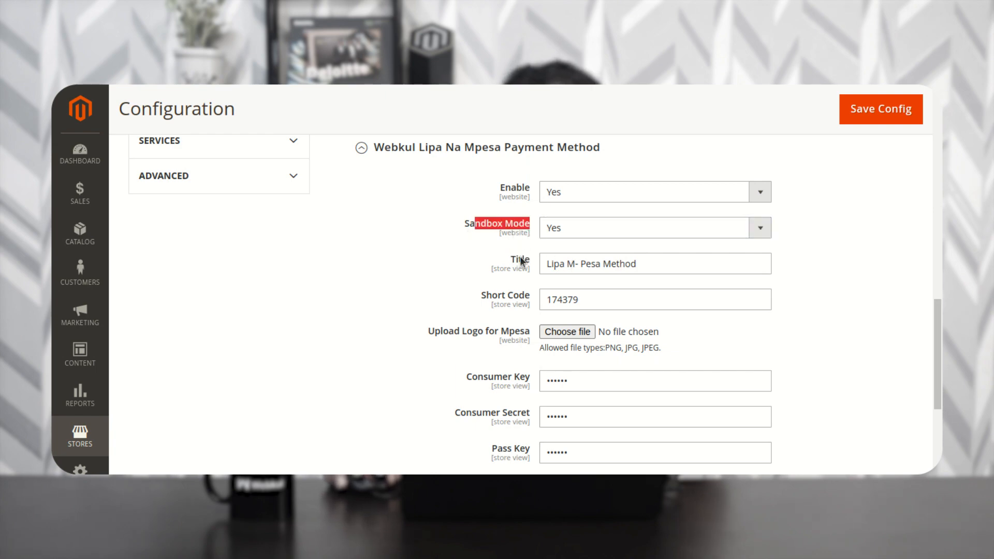
pyautogui.click(589, 267)
pyautogui.moveTo(636, 264); pyautogui.dragTo(540, 268)
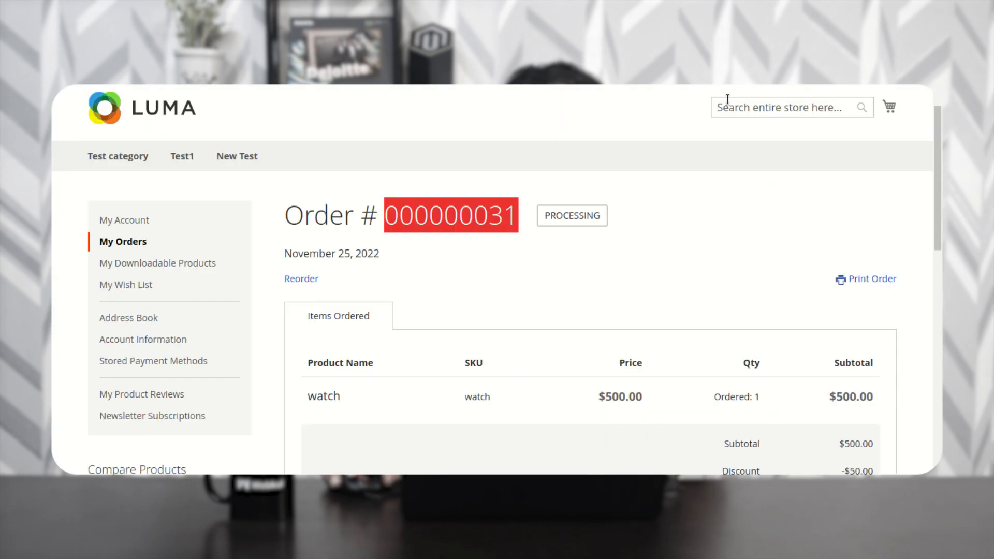
pyautogui.scroll(-6, 776, 274)
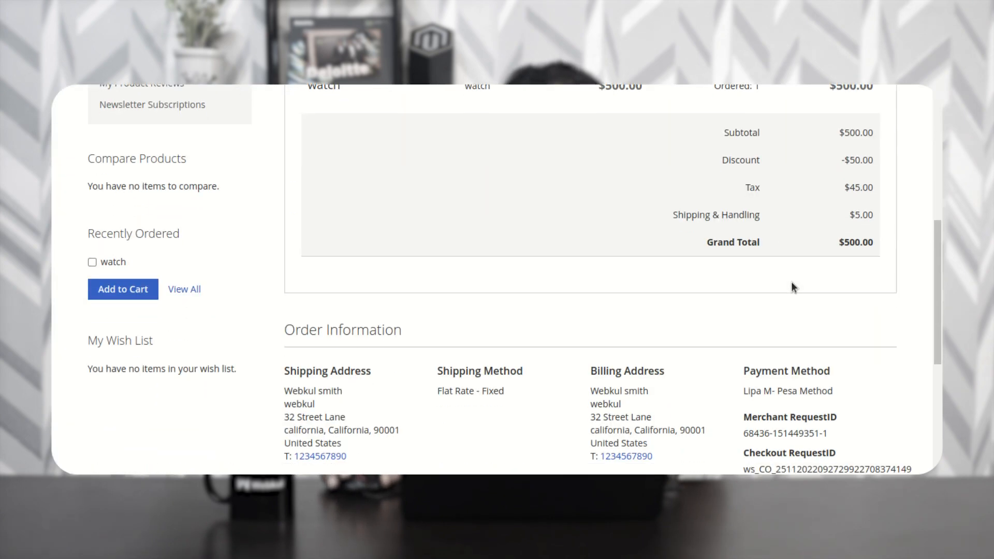
pyautogui.scroll(-2, 794, 286)
pyautogui.moveTo(741, 287)
pyautogui.mouseDown()
pyautogui.moveTo(835, 286)
pyautogui.moveTo(745, 289)
pyautogui.mouseUp()
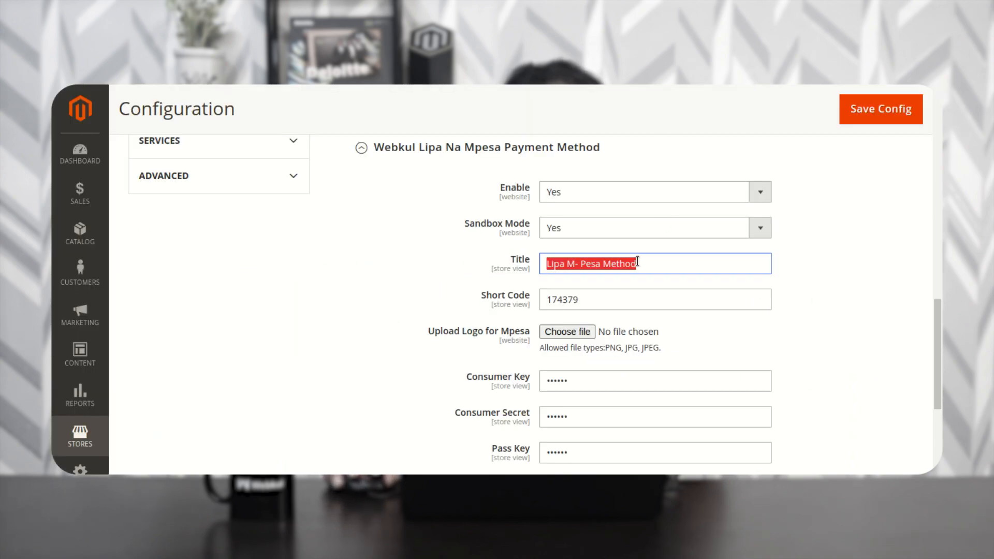
pyautogui.click(644, 263)
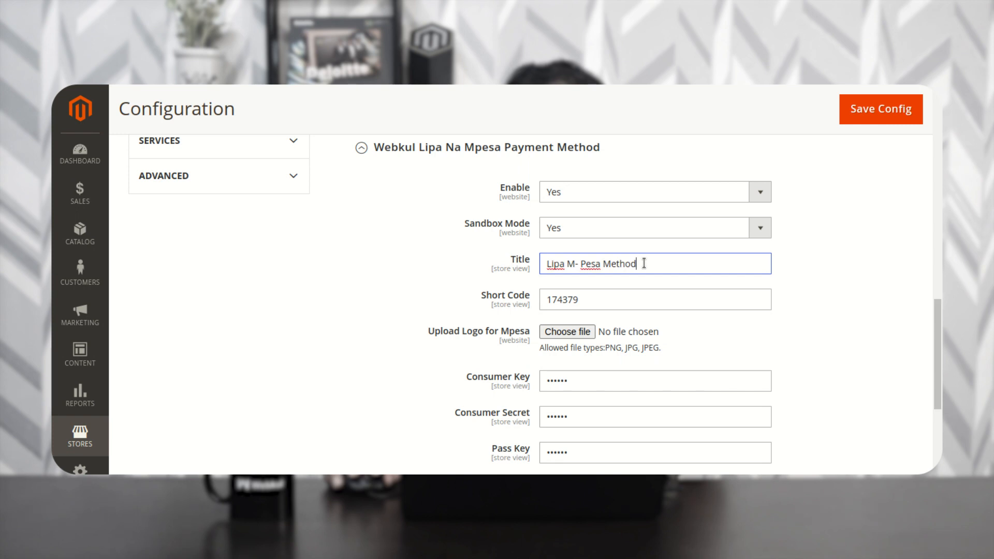
pyautogui.moveTo(639, 263); pyautogui.dragTo(522, 259)
pyautogui.click(491, 259)
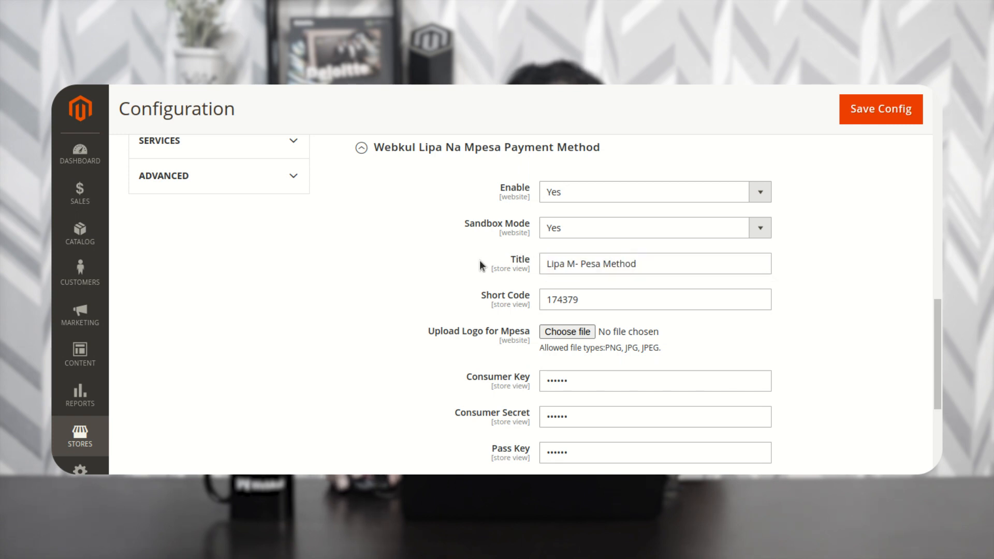
pyautogui.scroll(-2, 489, 249)
pyautogui.moveTo(485, 228); pyautogui.dragTo(539, 230)
pyautogui.moveTo(484, 306); pyautogui.dragTo(530, 309)
pyautogui.moveTo(467, 343); pyautogui.dragTo(528, 341)
pyautogui.moveTo(493, 380); pyautogui.dragTo(526, 386)
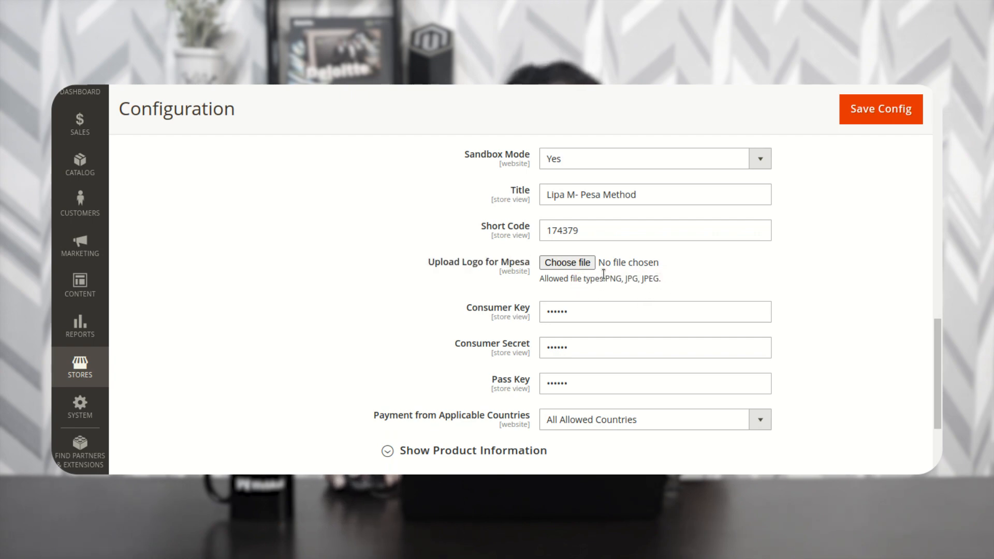
pyautogui.moveTo(488, 308); pyautogui.dragTo(520, 308)
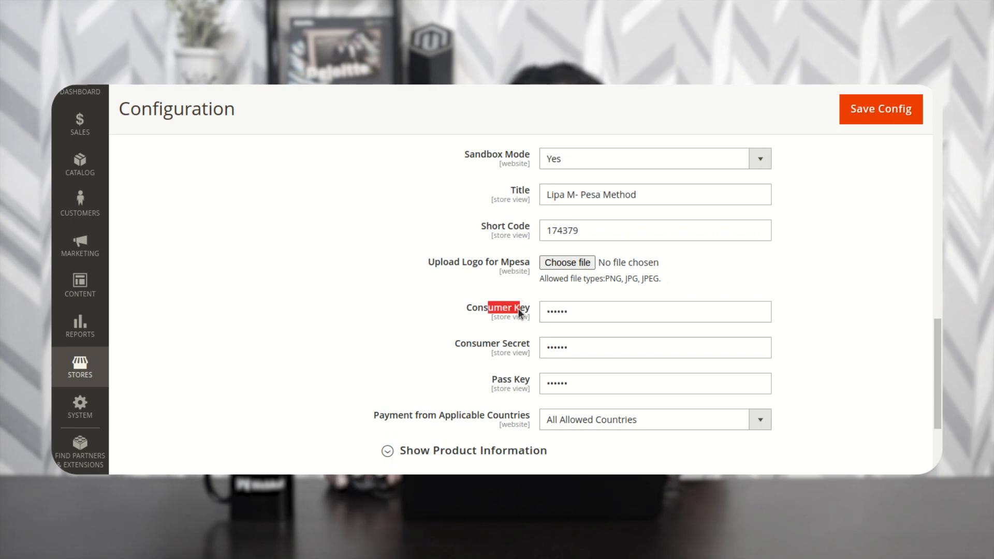
pyautogui.moveTo(482, 344); pyautogui.dragTo(526, 345)
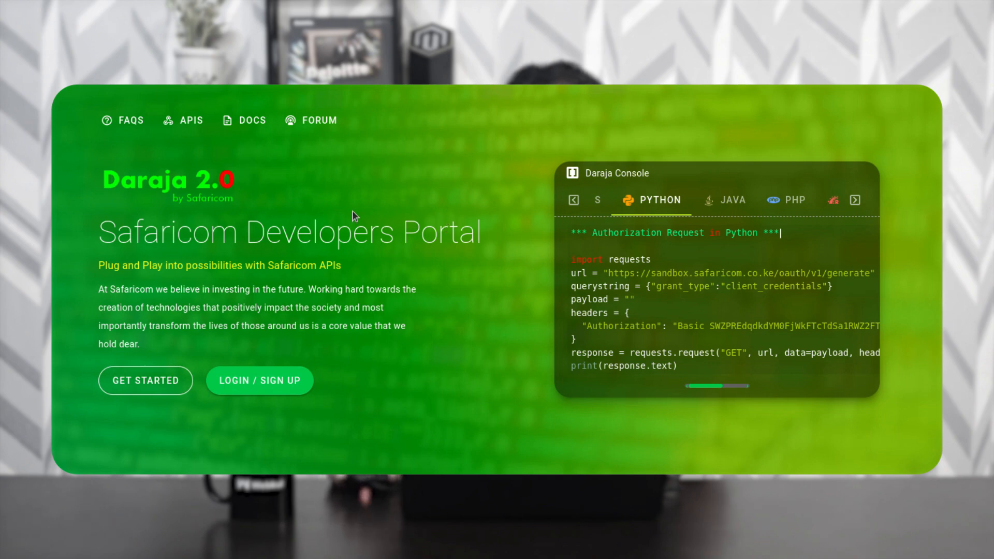
# - Log in to the Daraja developer portal and start a new app from My Apps
pyautogui.click(270, 384)
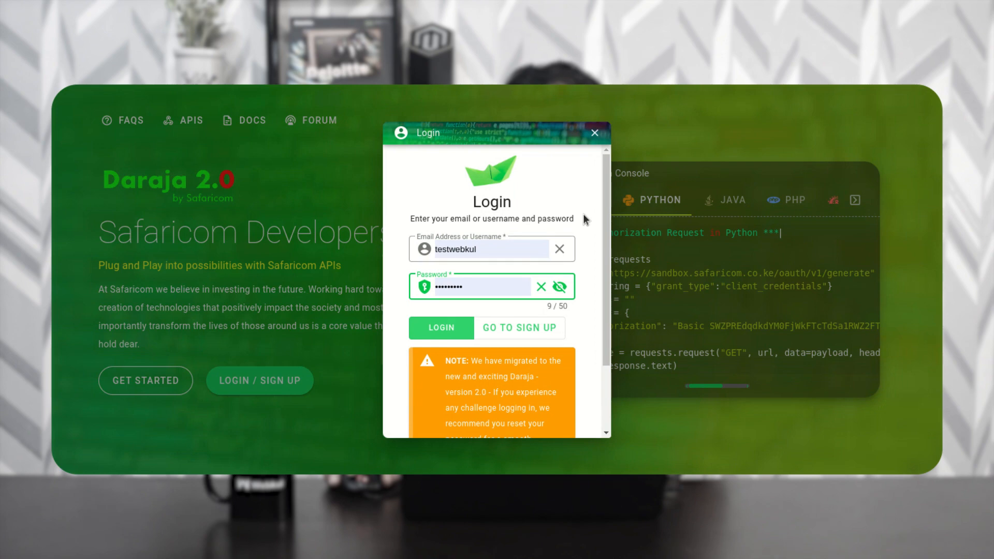
pyautogui.moveTo(605, 191)
pyautogui.mouseDown()
pyautogui.moveTo(607, 236)
pyautogui.moveTo(602, 173)
pyautogui.mouseUp()
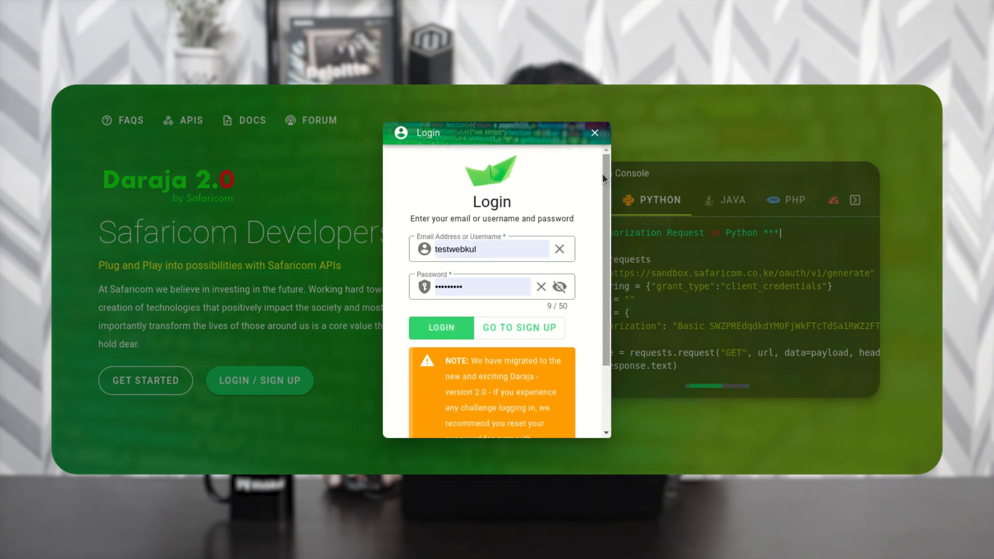
pyautogui.click(447, 331)
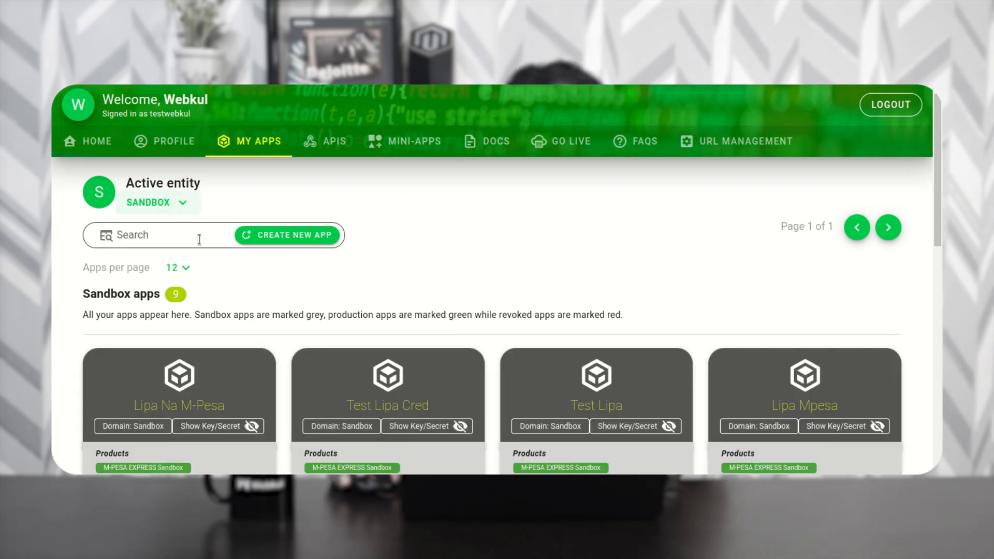
pyautogui.moveTo(259, 145)
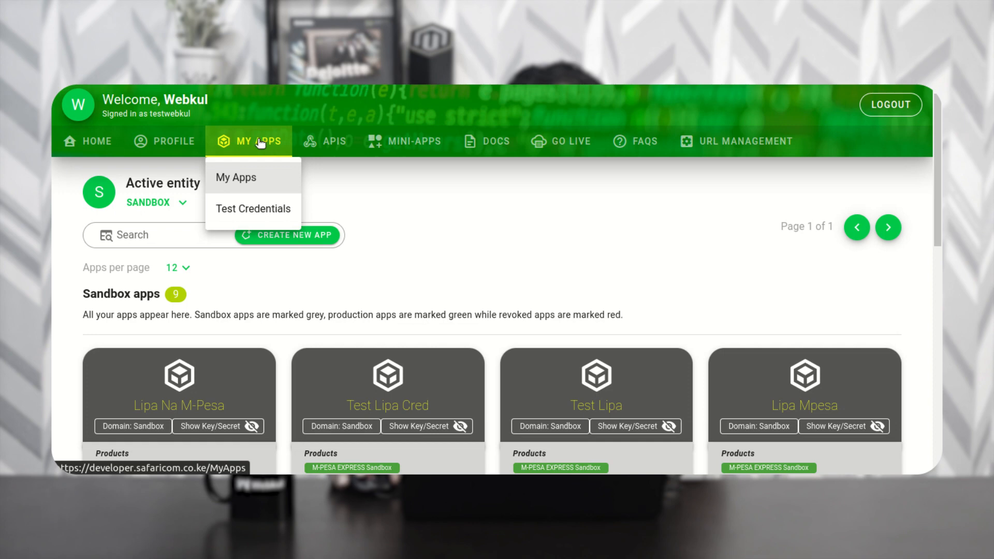
pyautogui.click(299, 236)
# - Create the sandbox app 'testapp1' with the Lipa Na M-Pesa Sandbox product ticked
pyautogui.click(449, 244)
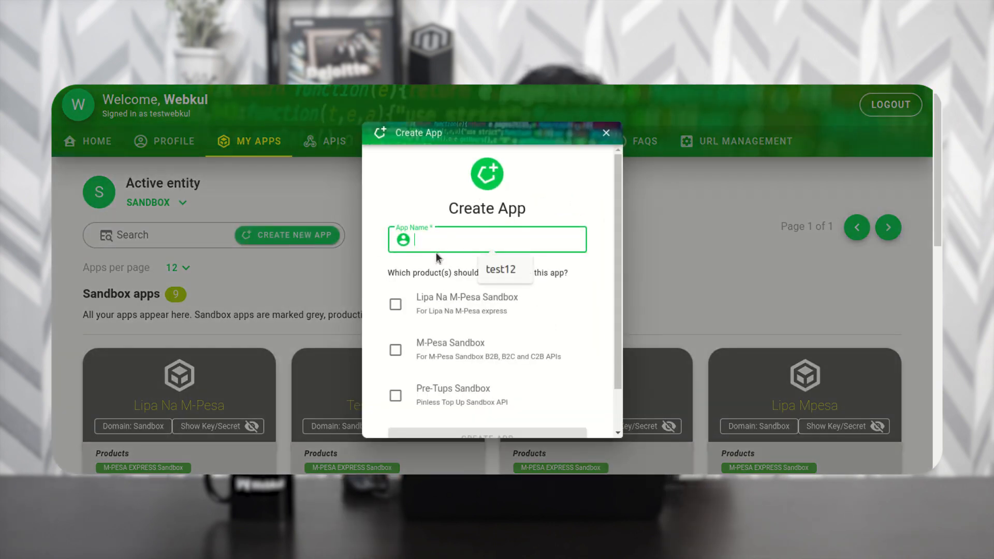
pyautogui.write('test')
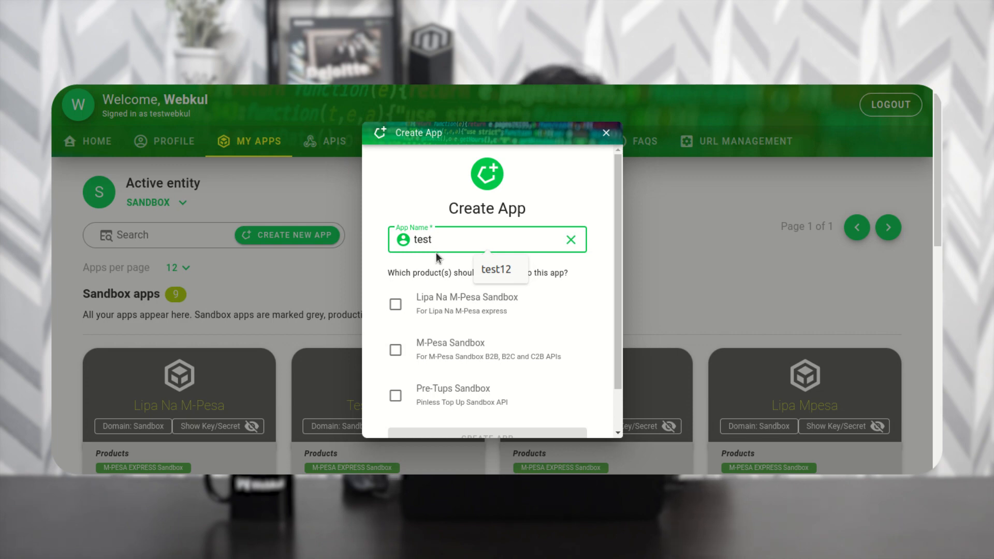
pyautogui.write('app1')
pyautogui.scroll(-1, 436, 252)
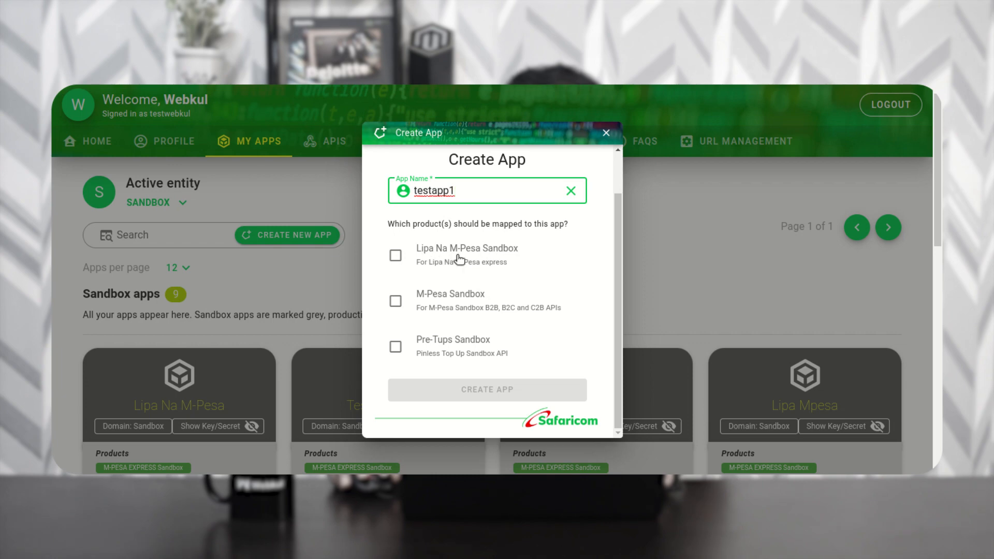
pyautogui.click(395, 256)
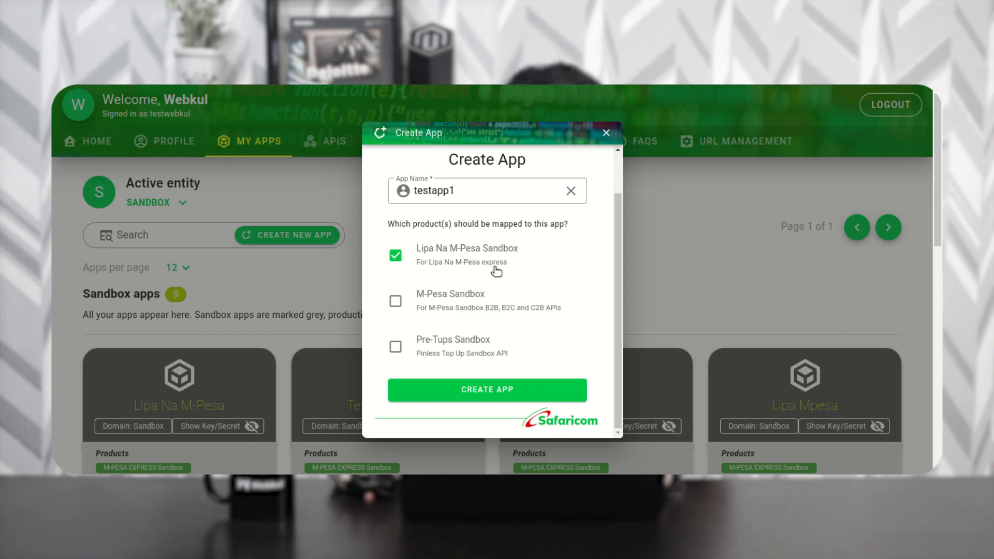
pyautogui.click(497, 391)
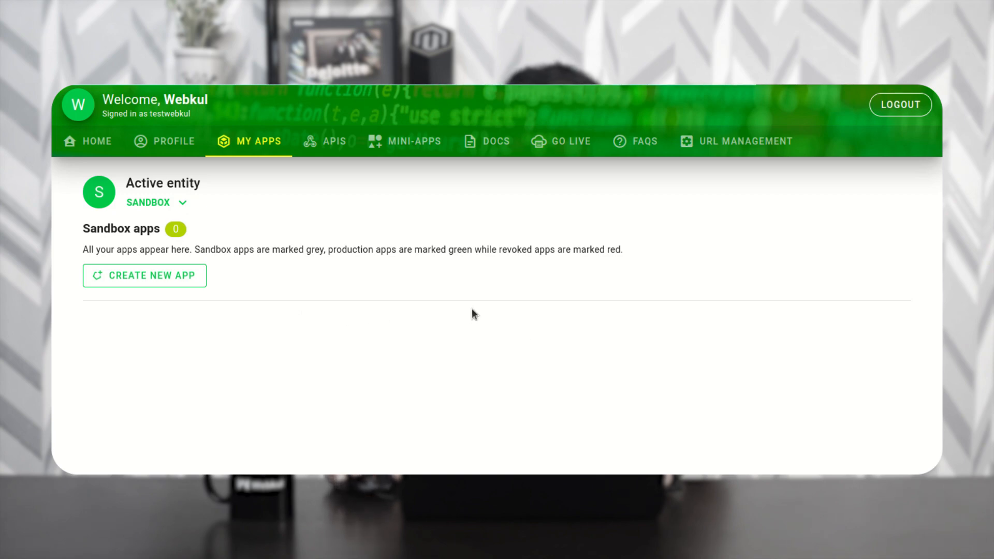
# - Reveal Testapp1's full consumer key and consumer secret on its app card
pyautogui.scroll(-2, 471, 308)
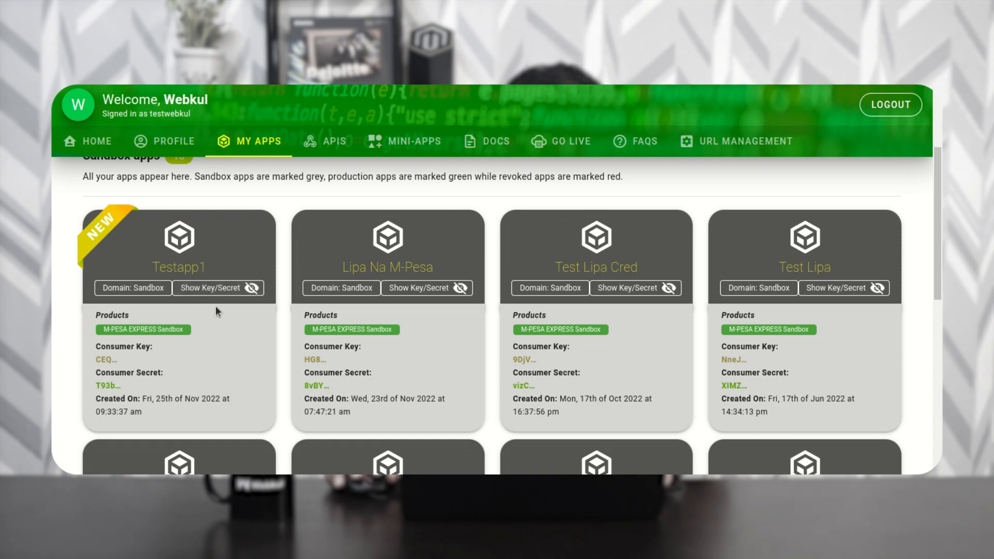
pyautogui.click(237, 291)
pyautogui.scroll(-1, 108, 357)
pyautogui.scroll(-1, 109, 337)
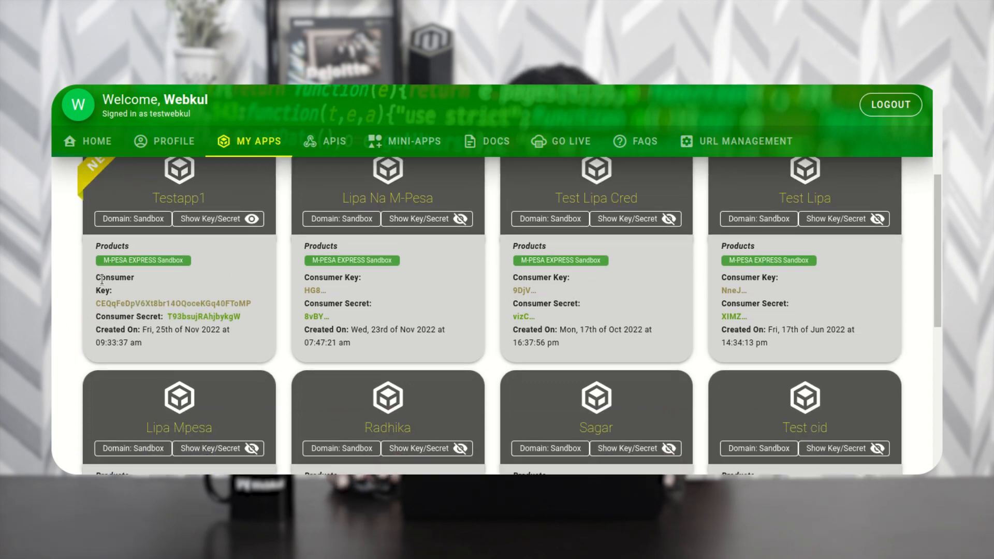
pyautogui.moveTo(116, 303); pyautogui.dragTo(222, 305)
pyautogui.moveTo(115, 317); pyautogui.dragTo(234, 316)
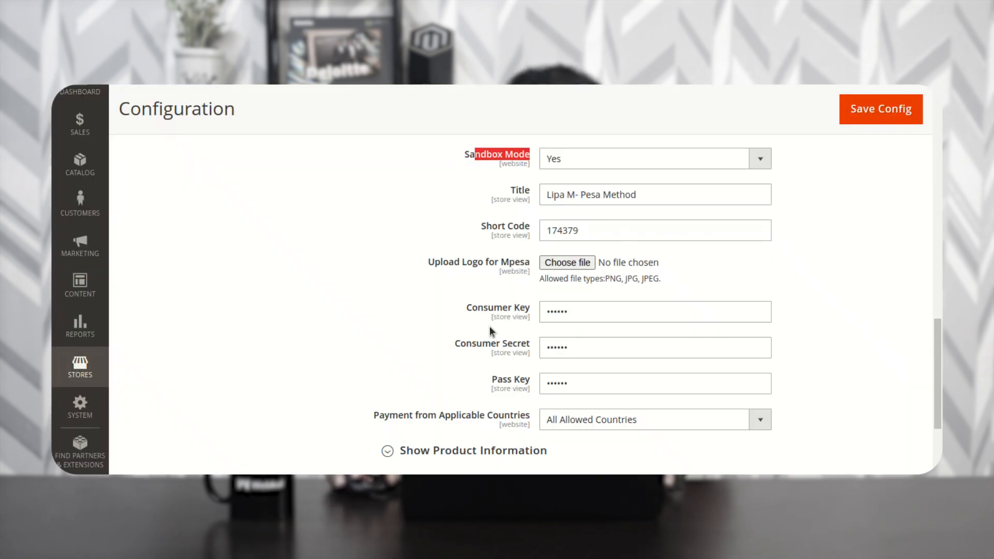
# - Match them to Magento's Consumer Key and Consumer Secret settings, then return to the apps list
pyautogui.moveTo(472, 309); pyautogui.dragTo(512, 321)
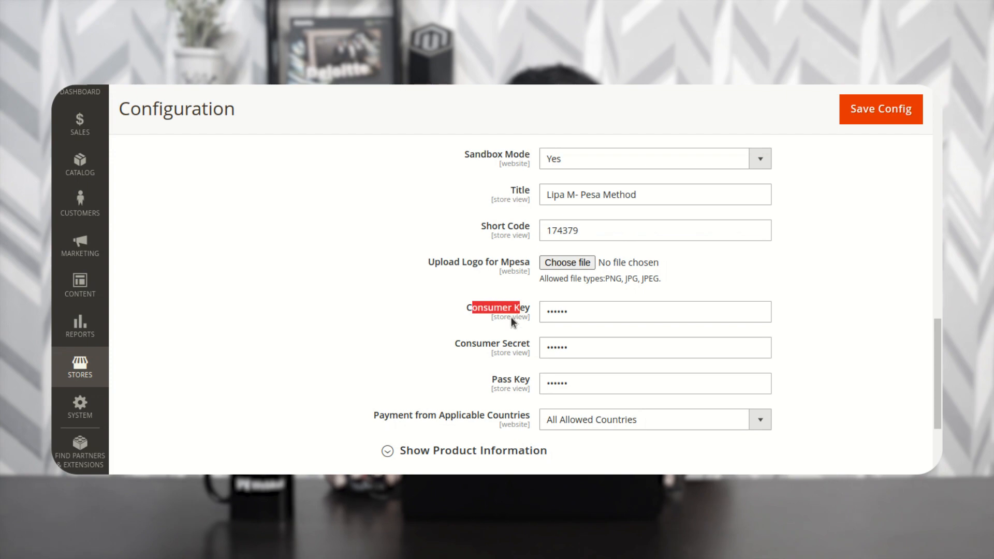
pyautogui.moveTo(452, 346); pyautogui.dragTo(530, 347)
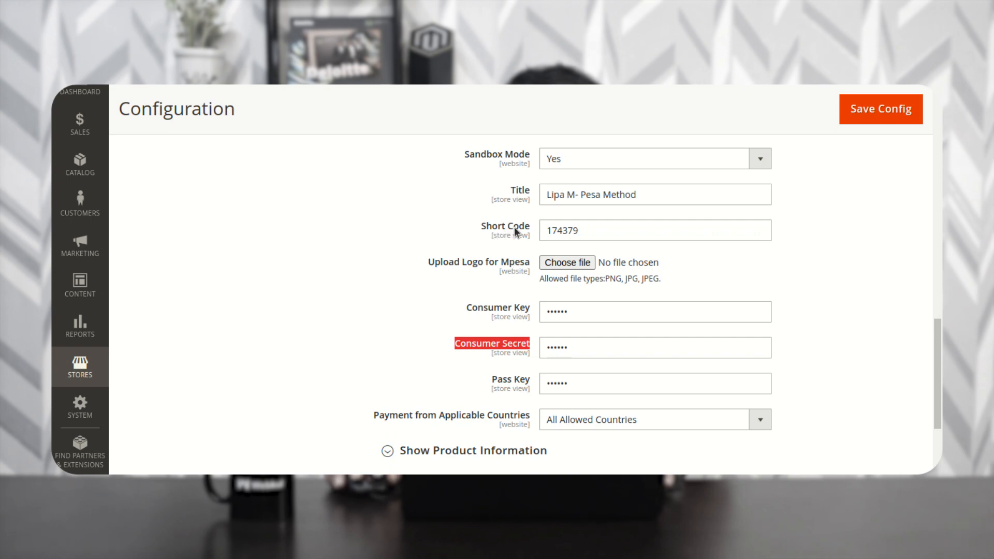
pyautogui.hotkey('ctrl', 'Tab')
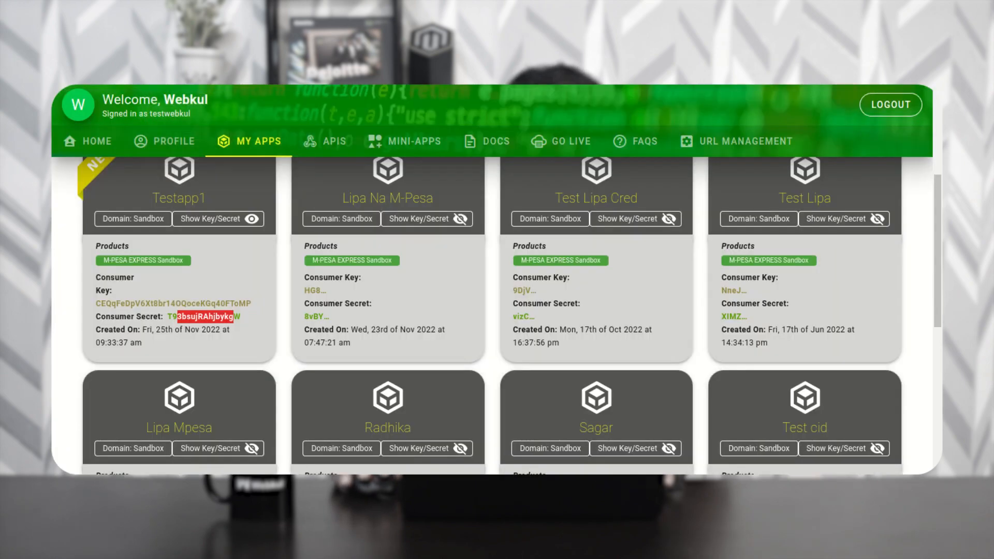
pyautogui.scroll(3, 351, 353)
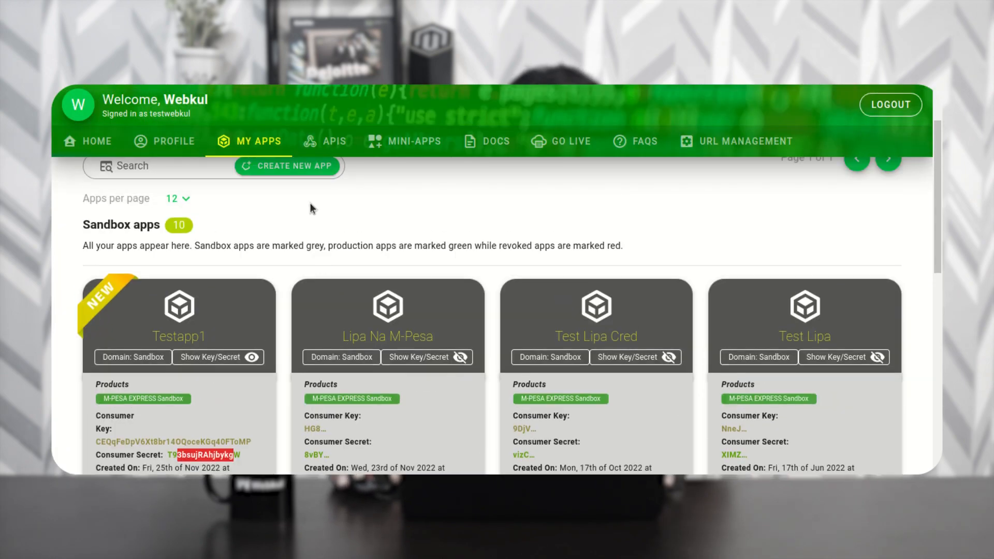
# - Open the M-Pesa Express simulator from the APIs list and list its selectable apps, including Testapp1
pyautogui.click(327, 149)
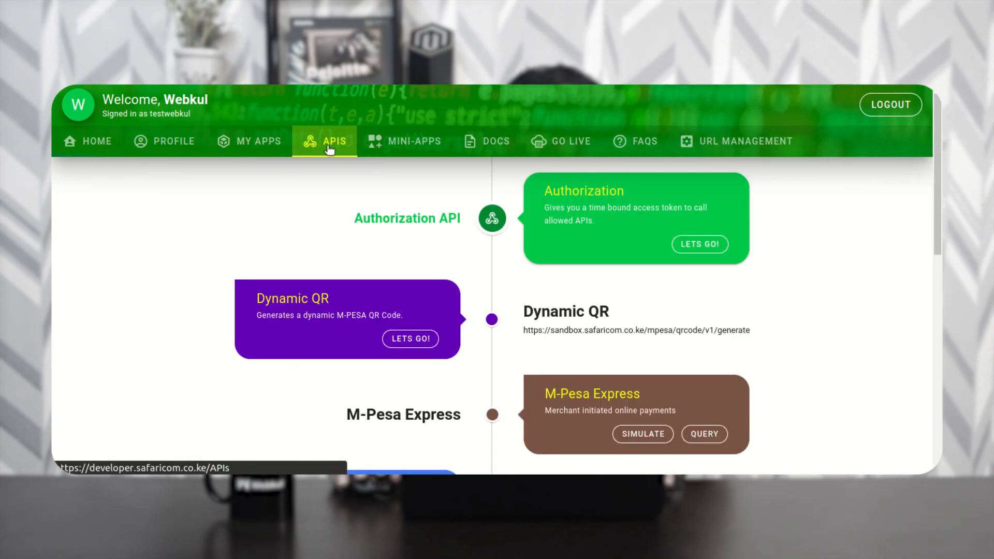
pyautogui.scroll(-2, 422, 392)
pyautogui.moveTo(361, 343); pyautogui.dragTo(452, 345)
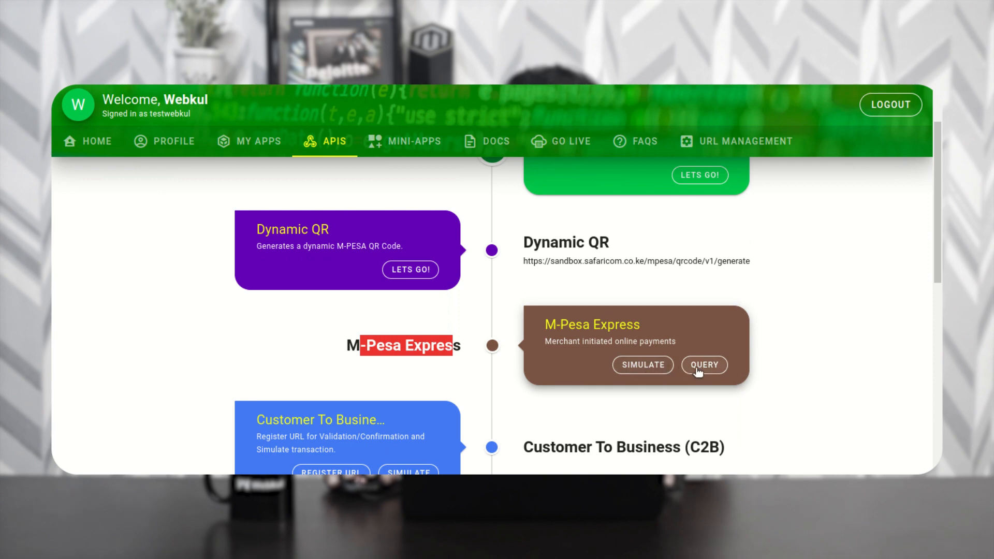
pyautogui.click(648, 366)
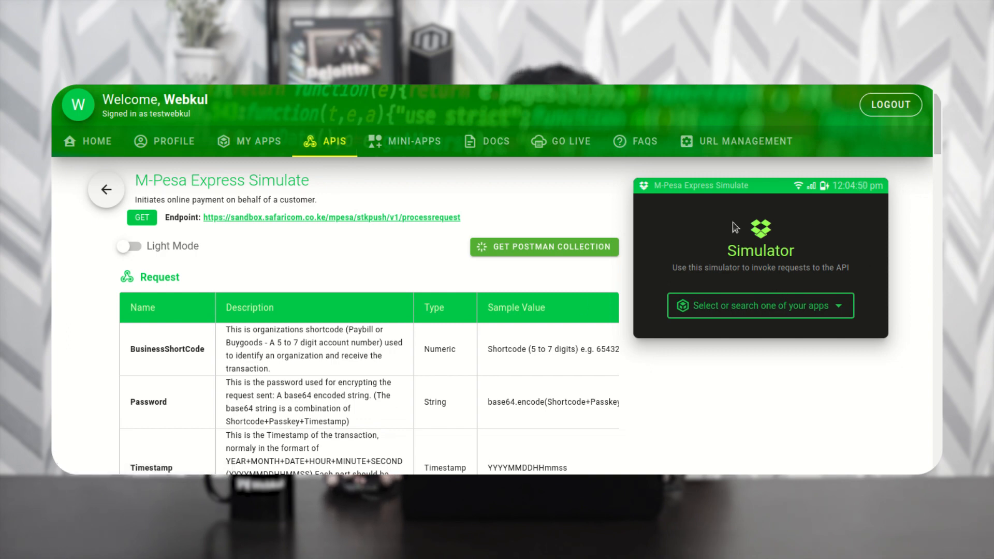
pyautogui.click(839, 305)
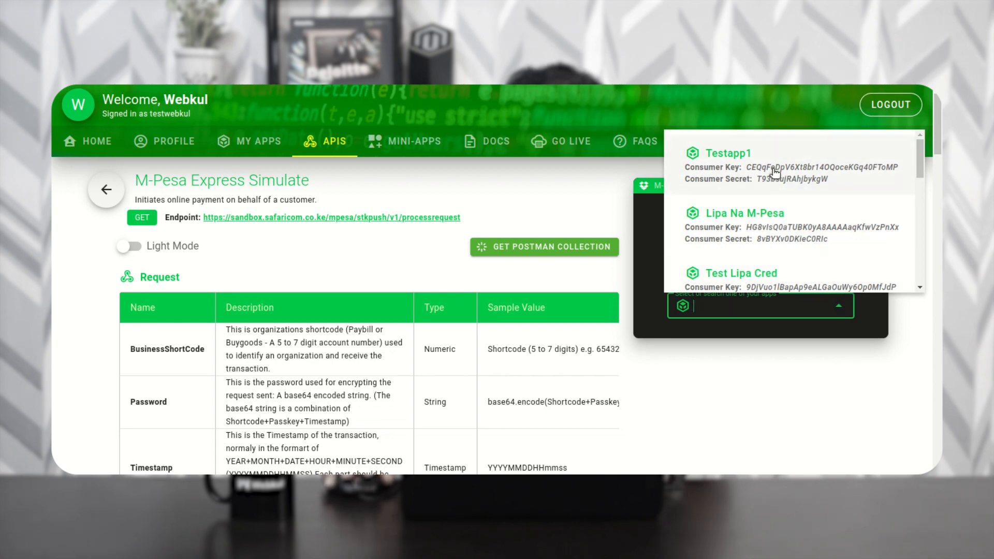
# - Load Testapp1 into the simulator and display its sandbox Test Credentials
pyautogui.click(744, 163)
pyautogui.scroll(-5, 807, 344)
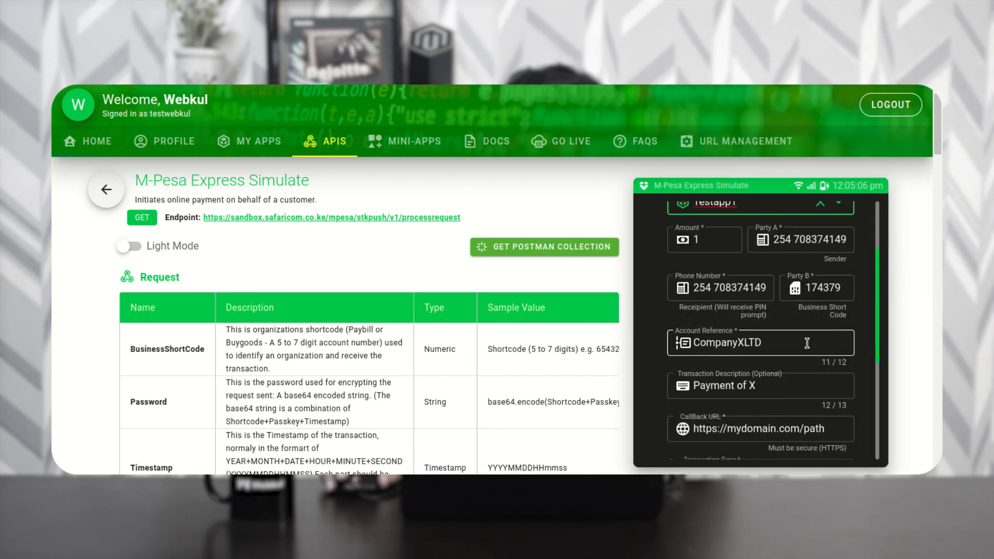
pyautogui.scroll(-3, 807, 344)
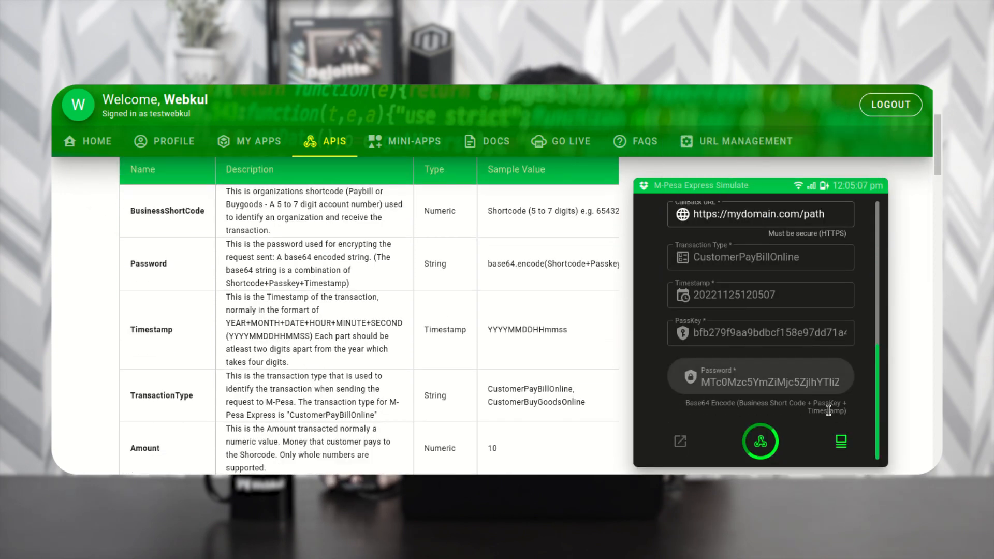
pyautogui.click(841, 443)
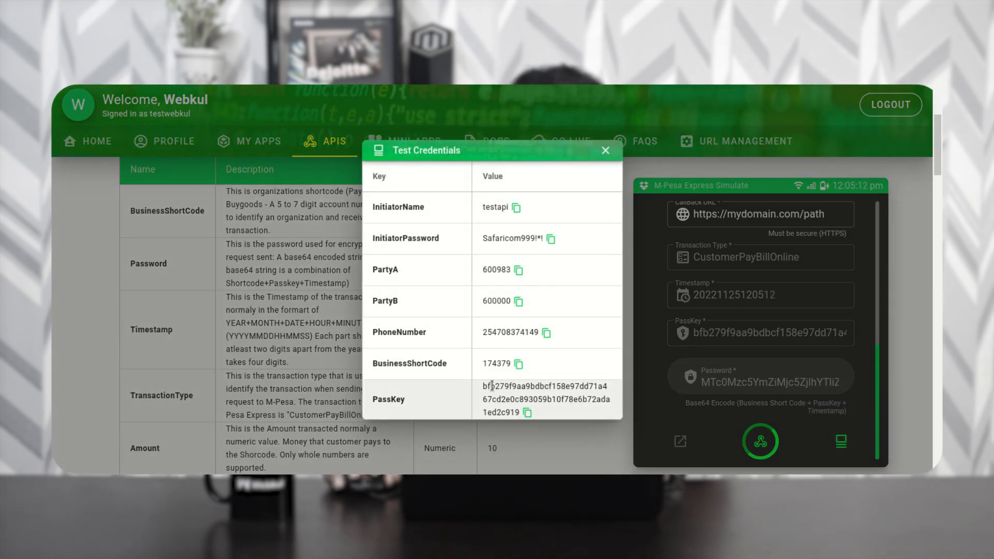
# - Match BusinessShortCode 174379 and the PassKey to Magento's Short Code and Pass Key fields
pyautogui.moveTo(383, 364); pyautogui.dragTo(452, 367)
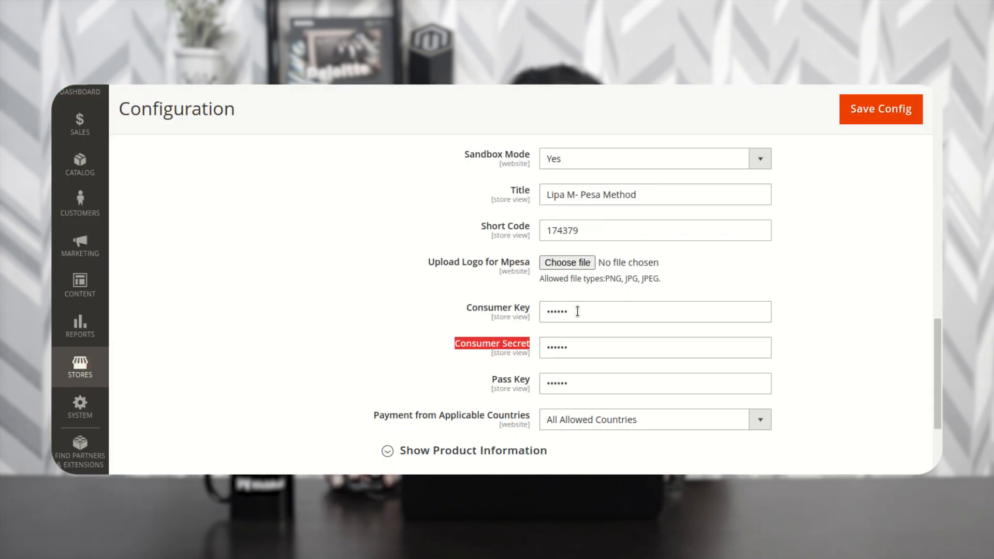
pyautogui.doubleClick(593, 230)
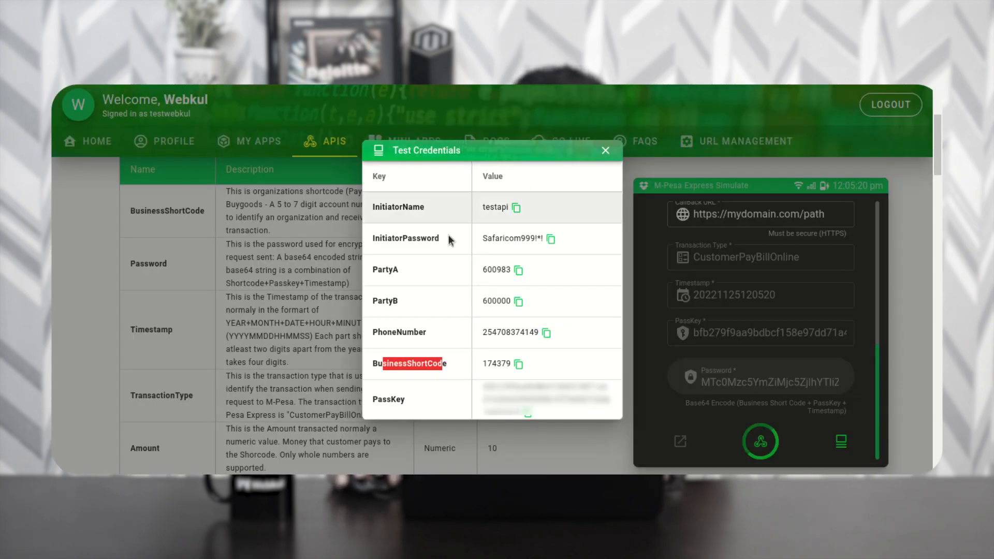
pyautogui.moveTo(383, 400); pyautogui.dragTo(413, 401)
pyautogui.moveTo(489, 379); pyautogui.dragTo(520, 415)
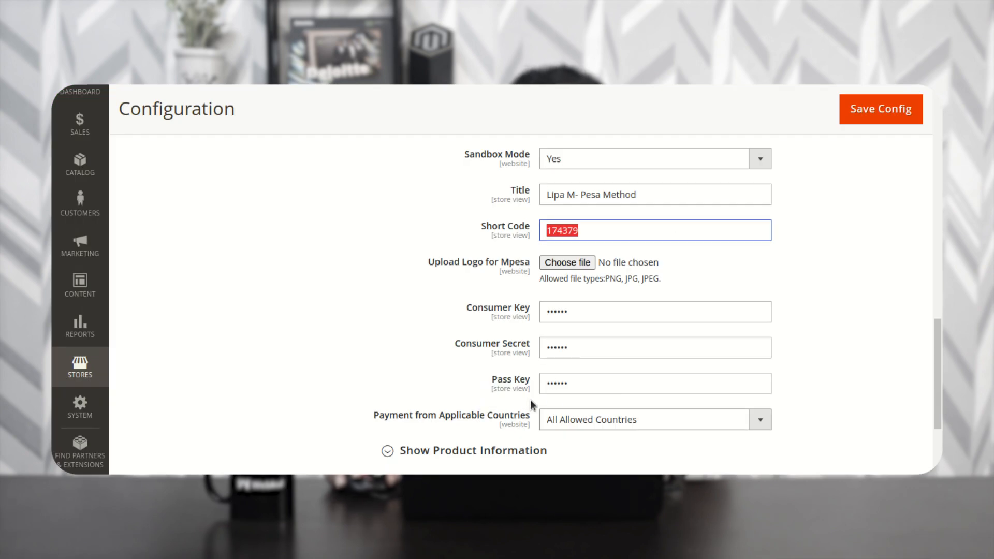
pyautogui.moveTo(568, 386); pyautogui.dragTo(536, 386)
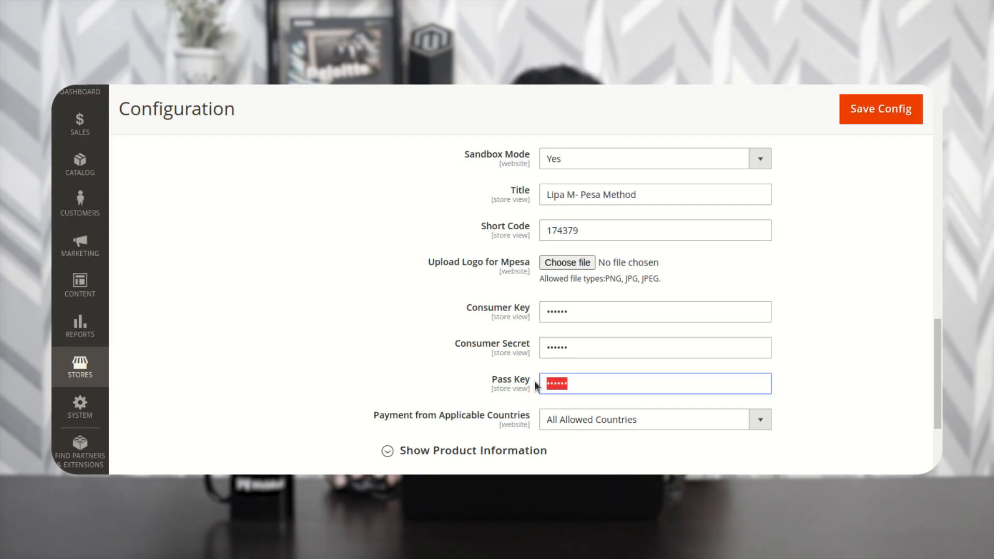